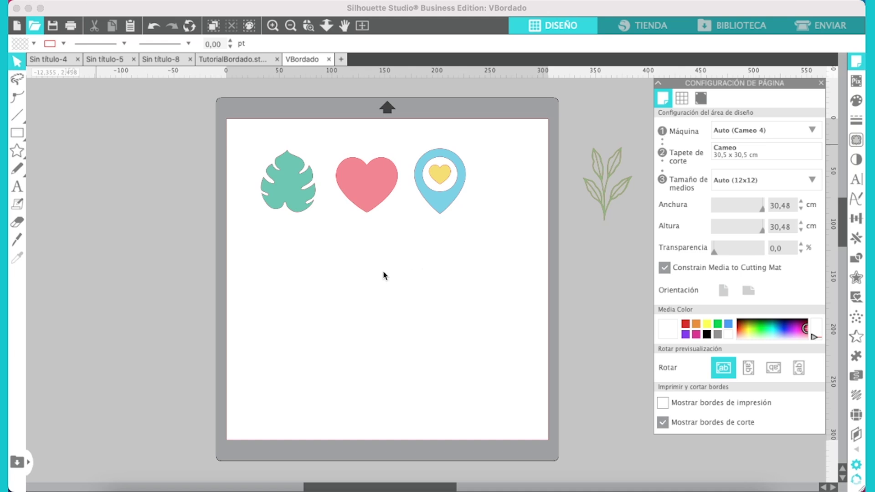
- Draw a circle about 6,94 cm wide below the leaf and place a duplicate beside it with a small gap between them
{"action": "left_click", "coordinate": [18, 136]}
{"action": "left_click", "coordinate": [67, 134]}
{"action": "left_click_drag", "start_coordinate": [264, 259], "coordinate": [335, 340]}
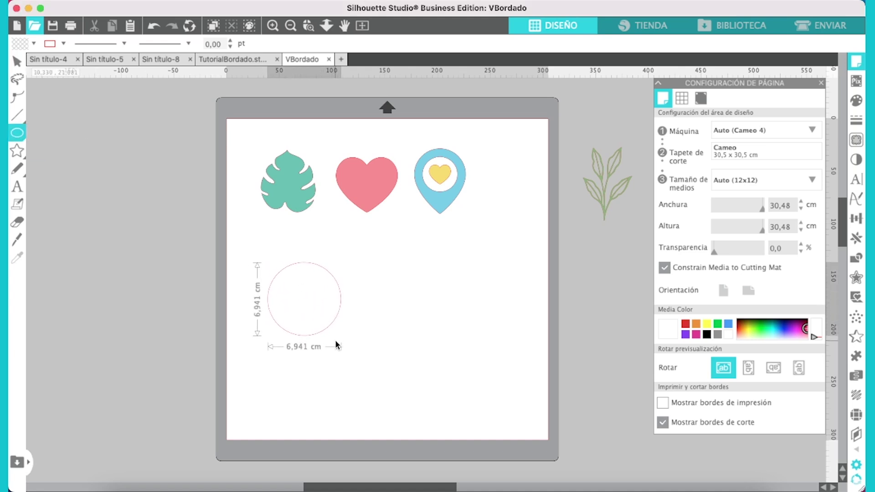
{"action": "key", "text": "super+d"}
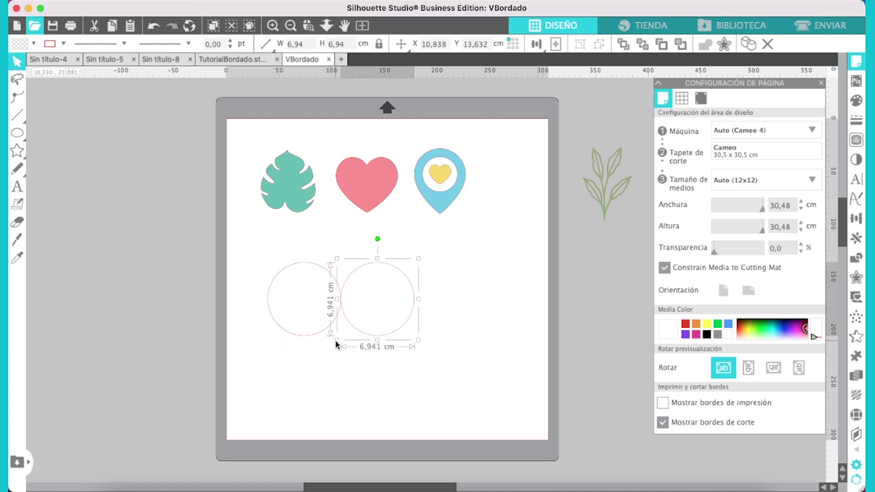
{"action": "key", "text": "Right"}
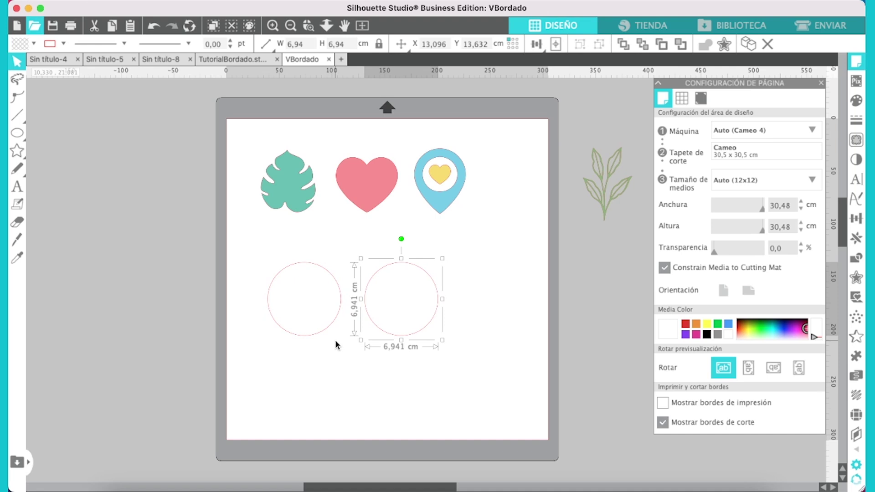
- Apply the edge rhinestone effect to the outline of the left circle
{"action": "left_click", "coordinate": [317, 335]}
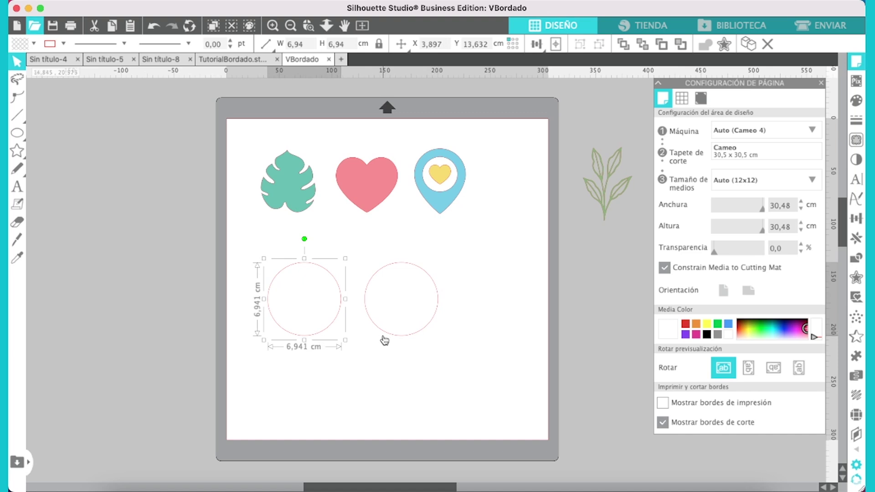
{"action": "left_click", "coordinate": [856, 416]}
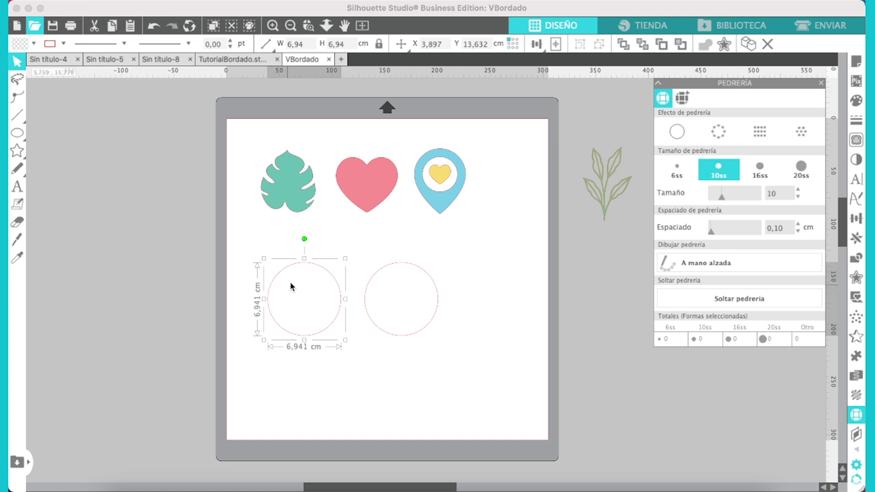
{"action": "left_click", "coordinate": [718, 135]}
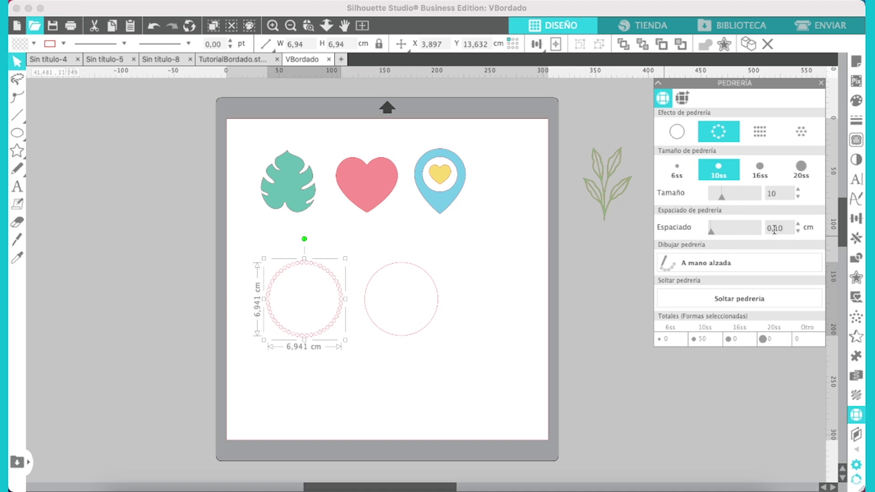
- Try a rhinestone spacing of 0,50 cm on the left circle, and settle on 0,40 cm
{"action": "left_click_drag", "start_coordinate": [774, 229], "coordinate": [800, 232]}
{"action": "type", "text": "5"}
{"action": "key", "text": "Return"}
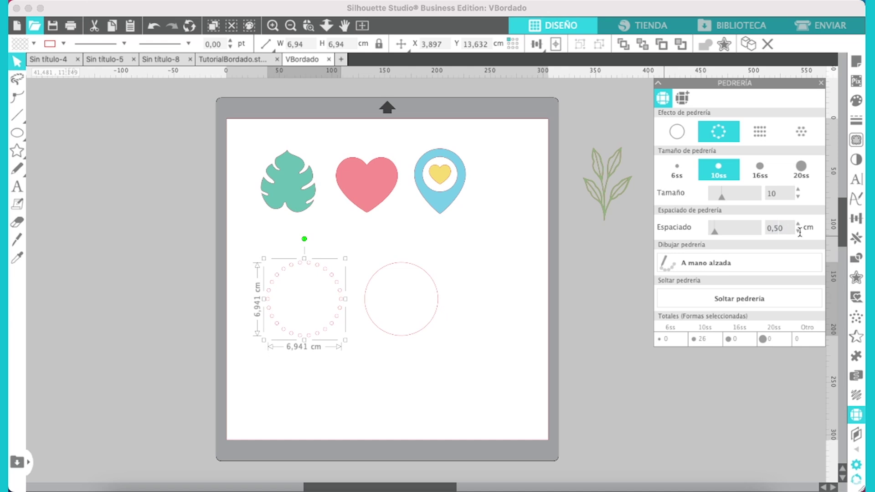
{"action": "left_click_drag", "start_coordinate": [774, 228], "coordinate": [795, 230]}
{"action": "type", "text": "4"}
{"action": "key", "text": "Return"}
- Compare the 20ss, 16ss, 10ss and 000 rhinestone sizes on the left circle and choose 6ss
{"action": "left_click", "coordinate": [803, 175]}
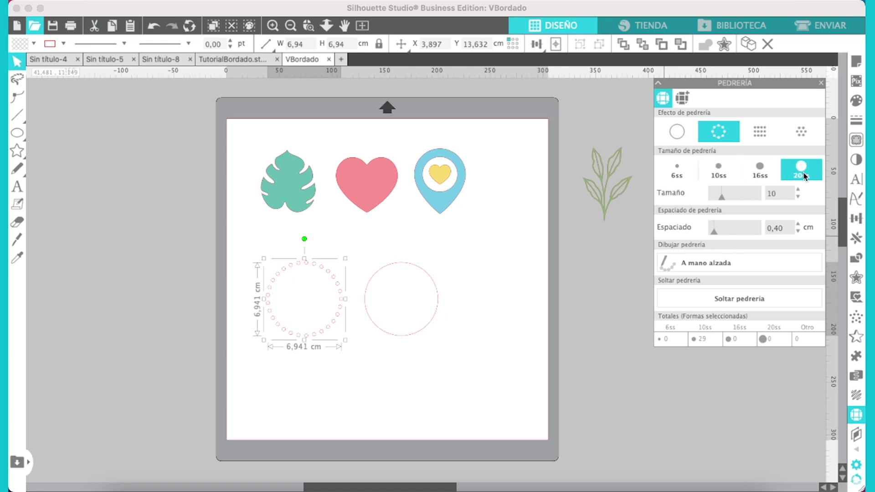
{"action": "left_click", "coordinate": [768, 174]}
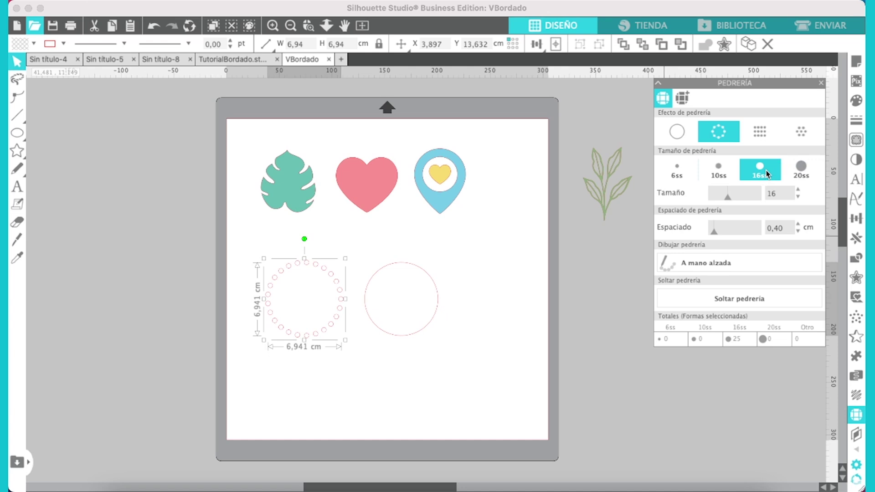
{"action": "left_click", "coordinate": [721, 173]}
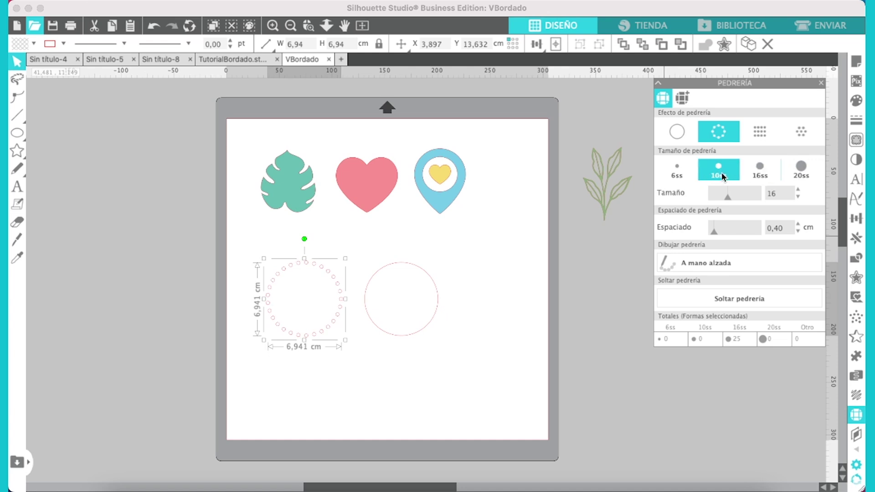
{"action": "left_click", "coordinate": [798, 197]}
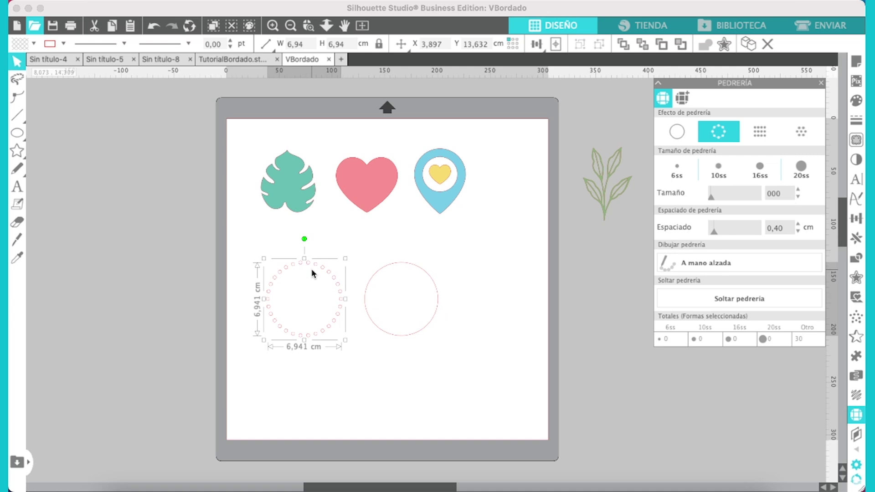
{"action": "left_click", "coordinate": [676, 172]}
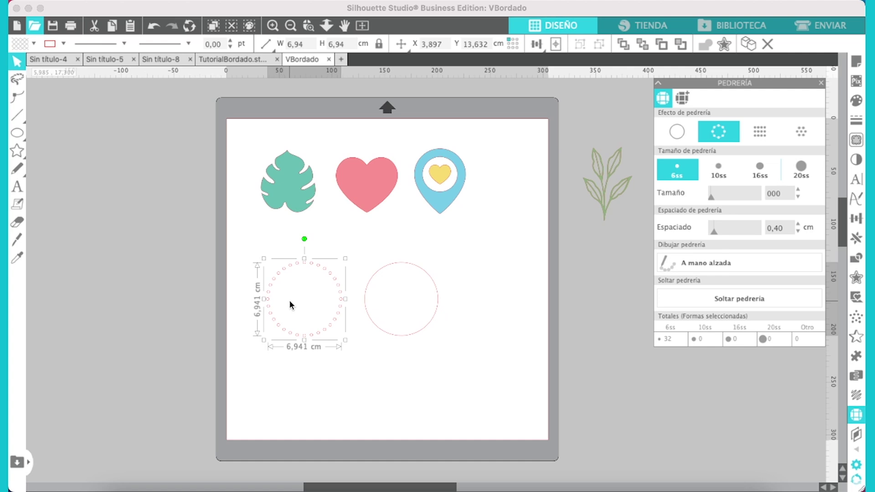
- Turn the right circle's outline into a stipple border (Borde de punteado)
{"action": "left_click", "coordinate": [384, 271]}
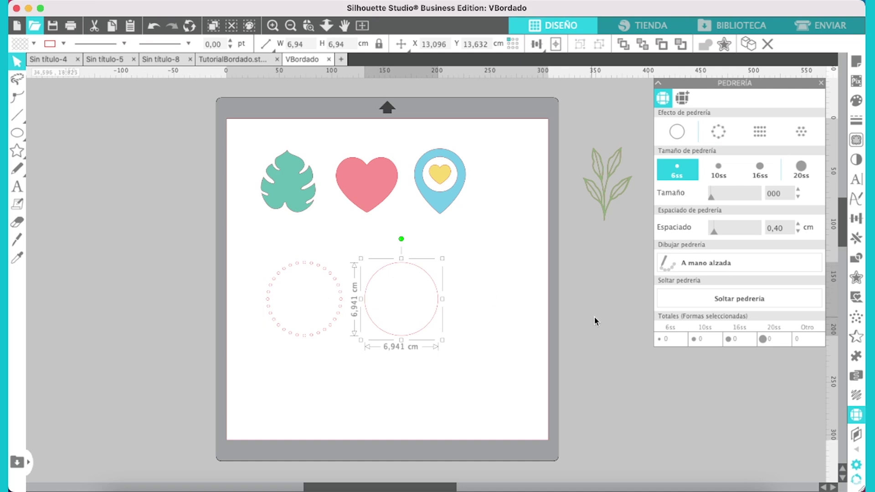
{"action": "left_click", "coordinate": [857, 318]}
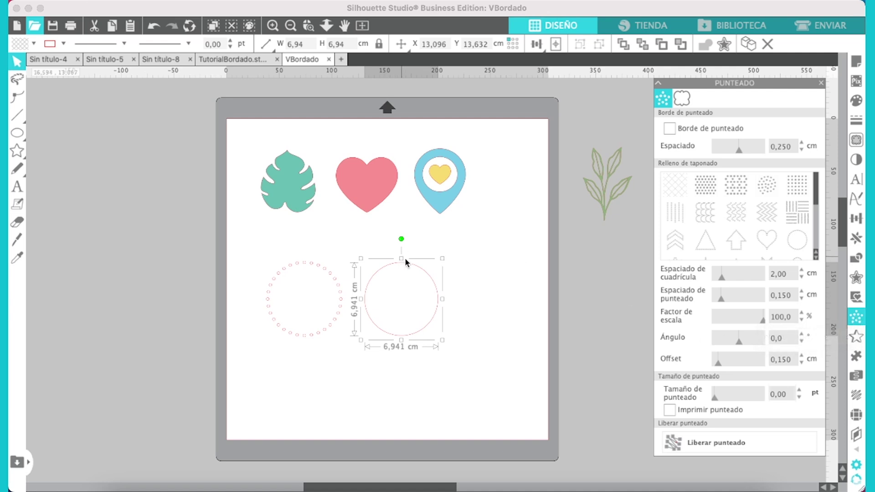
{"action": "left_click", "coordinate": [669, 130]}
{"action": "left_click", "coordinate": [308, 25]}
{"action": "left_click_drag", "start_coordinate": [463, 246], "coordinate": [265, 365]}
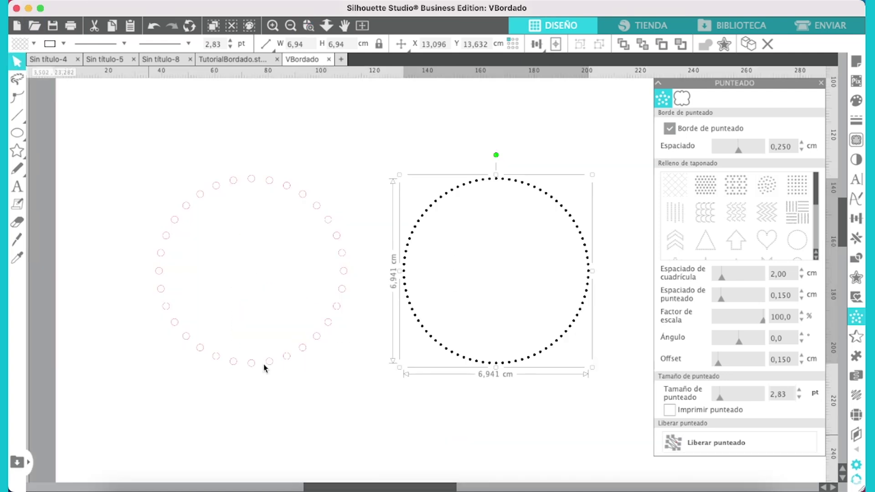
{"action": "scroll", "coordinate": [465, 278], "scroll_direction": "right", "scroll_amount": 3}
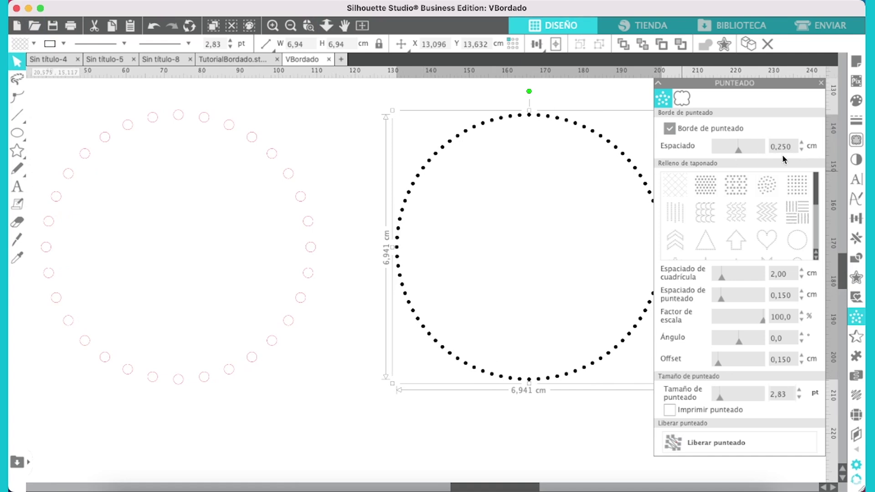
- Try a stipple border spacing of 0,500 cm on the right circle, and settle on 0,420 cm
{"action": "left_click_drag", "start_coordinate": [776, 147], "coordinate": [799, 151]}
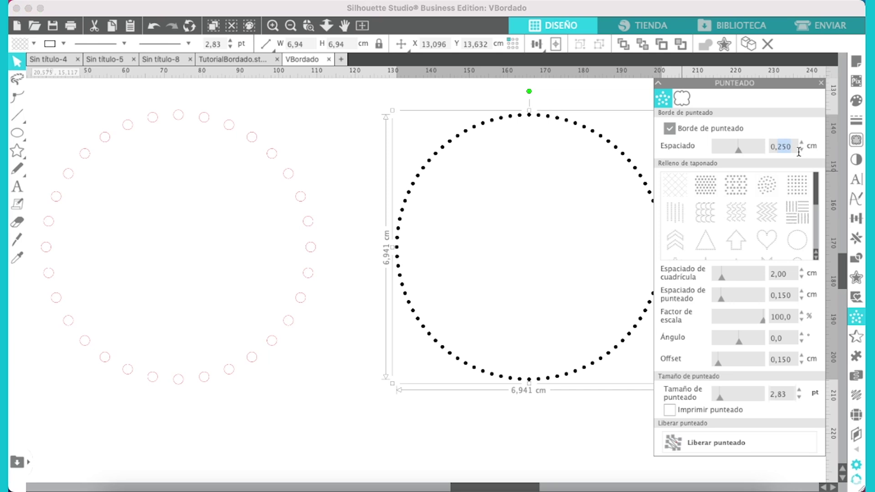
{"action": "type", "text": "500"}
{"action": "key", "text": "Return"}
{"action": "left_click_drag", "start_coordinate": [779, 147], "coordinate": [800, 148]}
{"action": "type", "text": "42"}
{"action": "key", "text": "Return"}
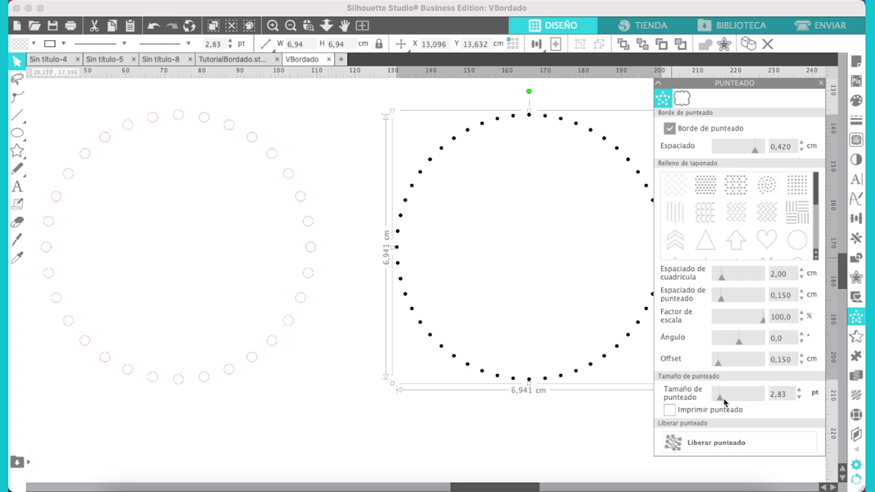
- Enlarge the right circle's stipple dots to 5,75 pt
{"action": "left_click_drag", "start_coordinate": [722, 397], "coordinate": [727, 398]}
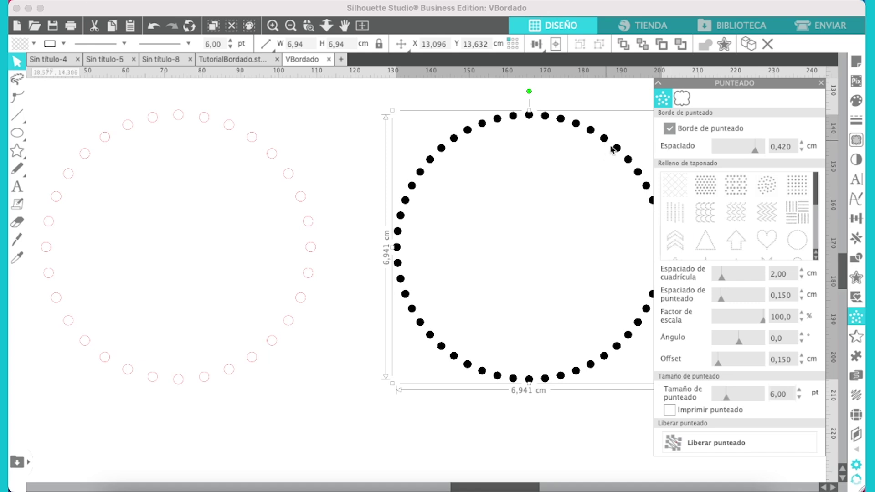
{"action": "left_click_drag", "start_coordinate": [726, 398], "coordinate": [731, 401]}
{"action": "left_click_drag", "start_coordinate": [727, 401], "coordinate": [726, 402]}
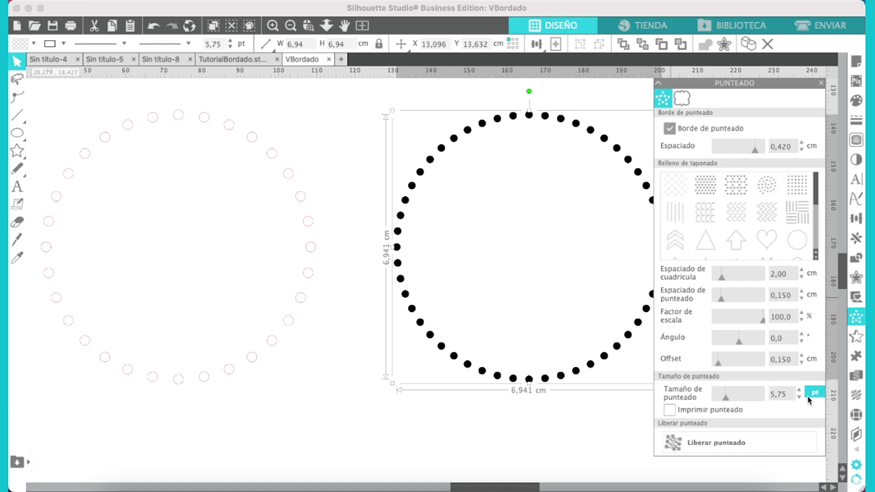
- Check the points-to-millimetres conversion in the browser and set the right circle's stipple size to 4,3 pt
{"action": "left_click", "coordinate": [212, 487]}
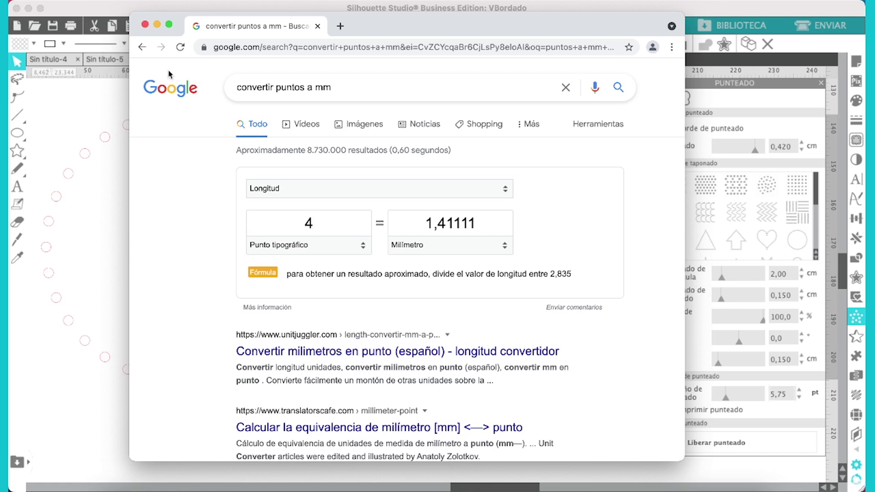
{"action": "left_click", "coordinate": [105, 217]}
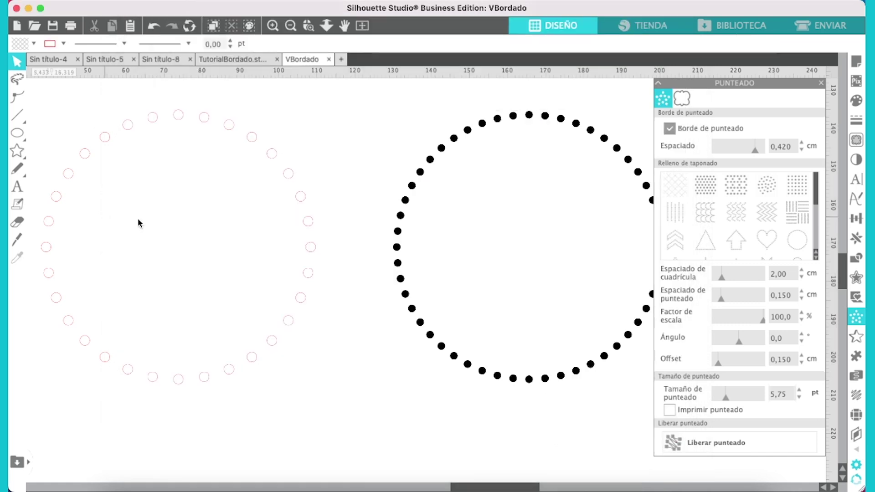
{"action": "left_click_drag", "start_coordinate": [787, 394], "coordinate": [760, 395]}
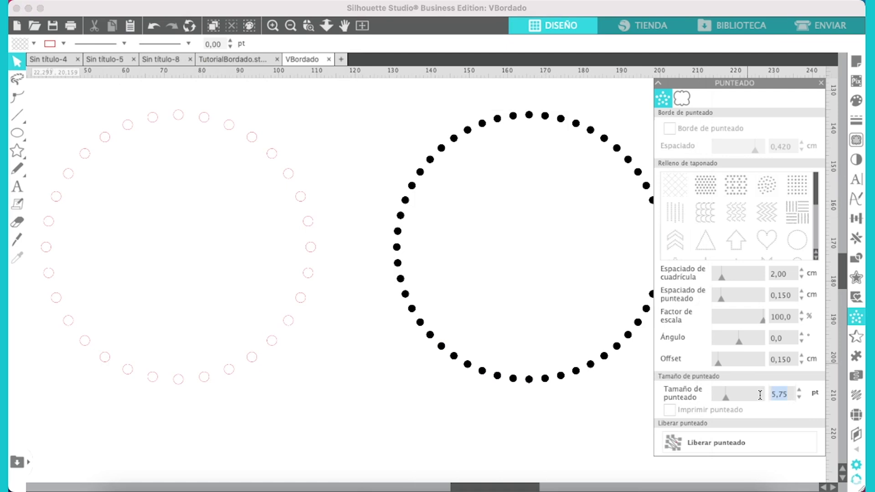
{"action": "type", "text": "4"}
{"action": "left_click", "coordinate": [628, 337]}
{"action": "left_click_drag", "start_coordinate": [788, 396], "coordinate": [758, 393]}
{"action": "type", "text": "4"}
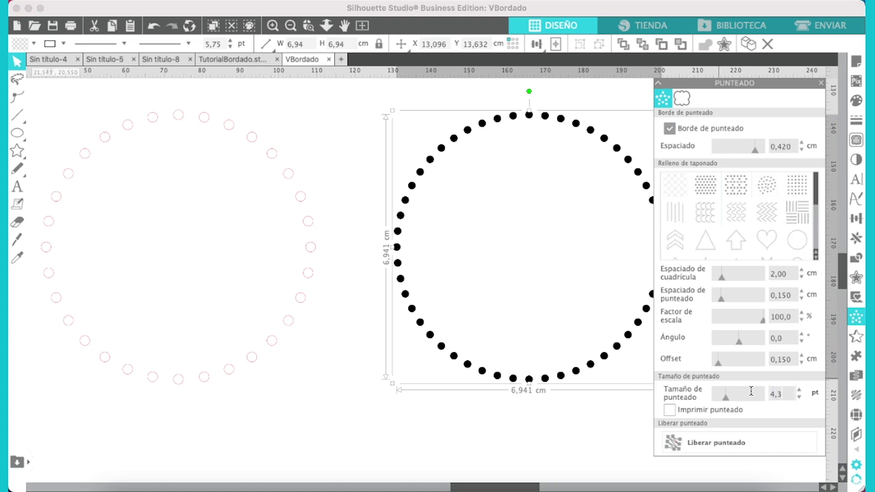
{"action": "key", "text": "Return"}
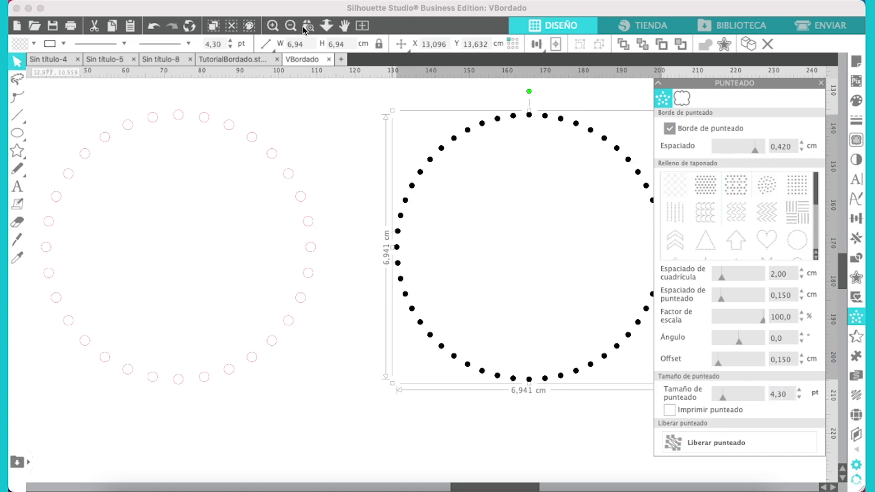
- Inspect the cut lines of both dotted circles in the send view and set the cut action to Cortar contorno
{"action": "left_click", "coordinate": [284, 29]}
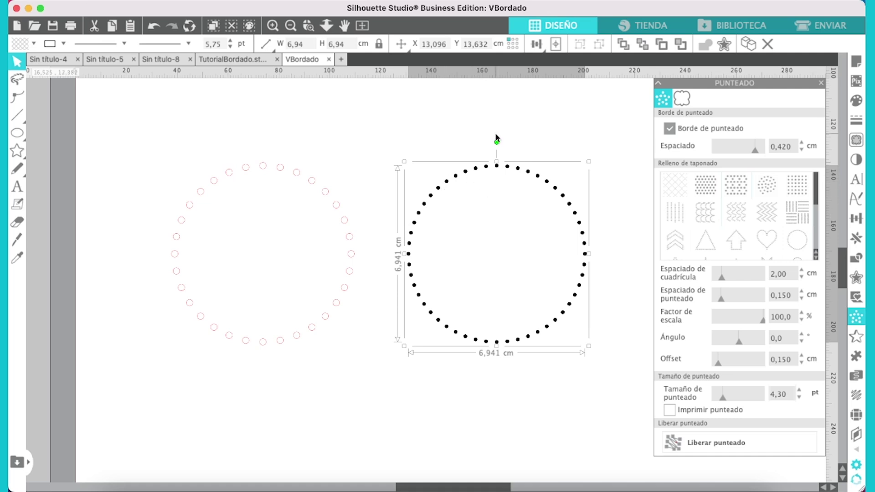
{"action": "left_click", "coordinate": [824, 27]}
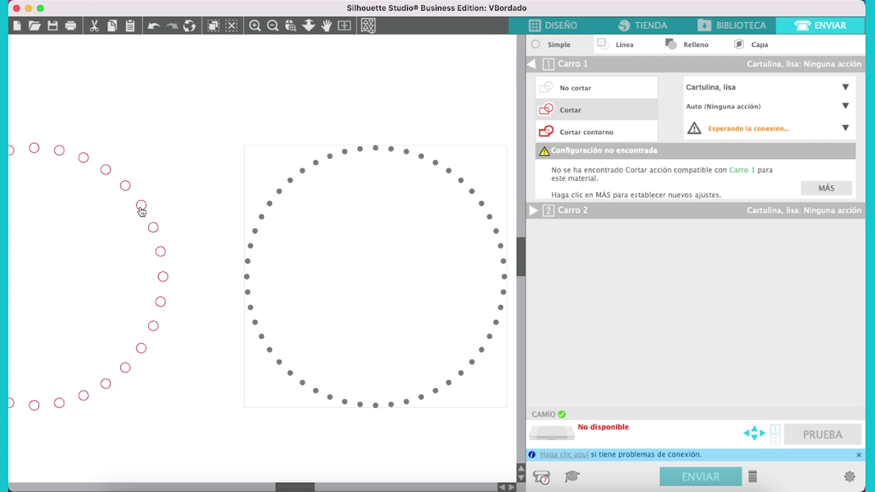
{"action": "left_click", "coordinate": [255, 25]}
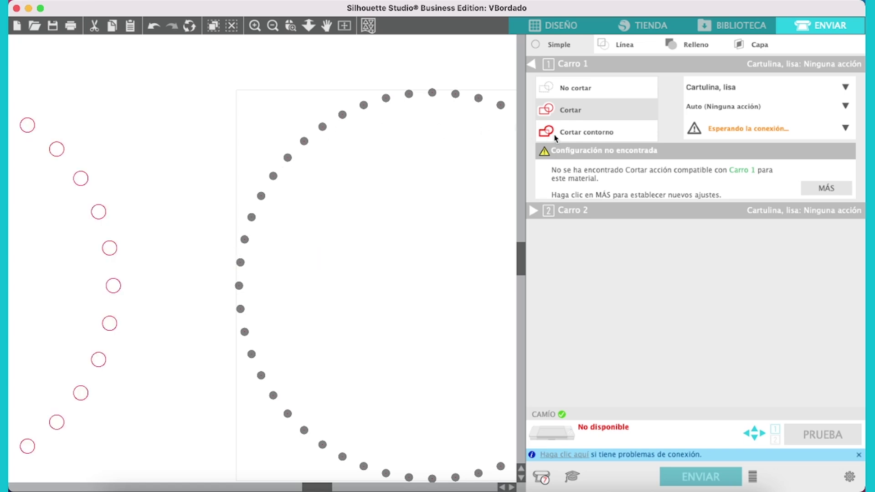
{"action": "left_click", "coordinate": [575, 135]}
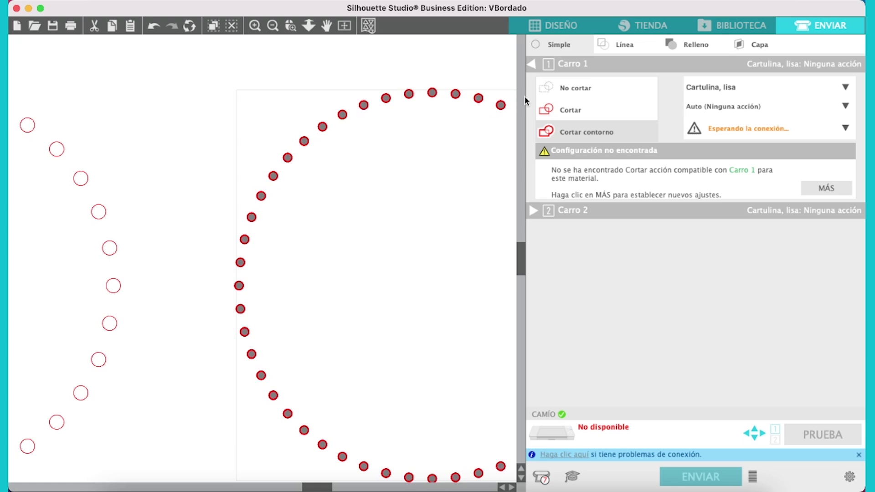
{"action": "left_click", "coordinate": [564, 31]}
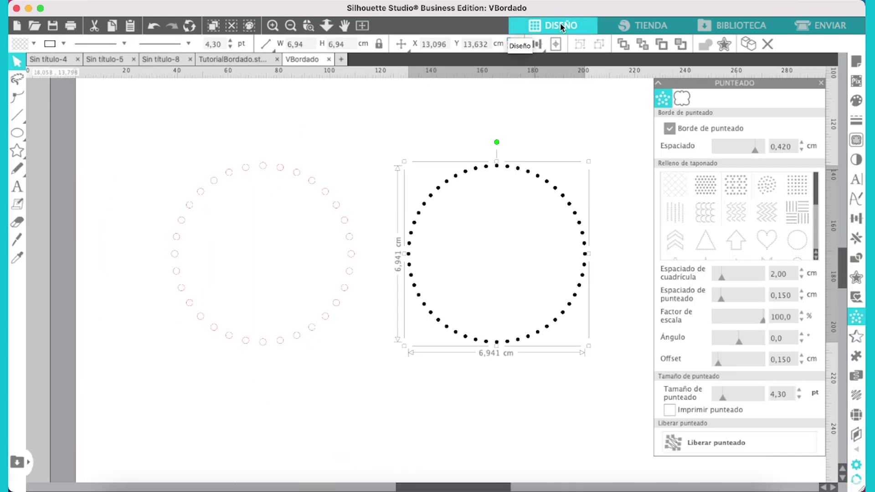
- Draw a square about 5,16 cm wide on the page beside the black dotted circle
{"action": "left_click", "coordinate": [732, 194]}
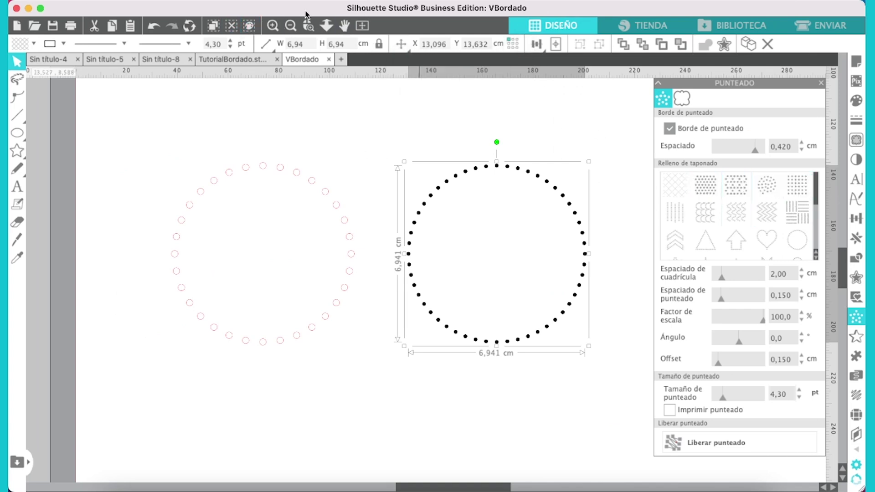
{"action": "left_click", "coordinate": [291, 26]}
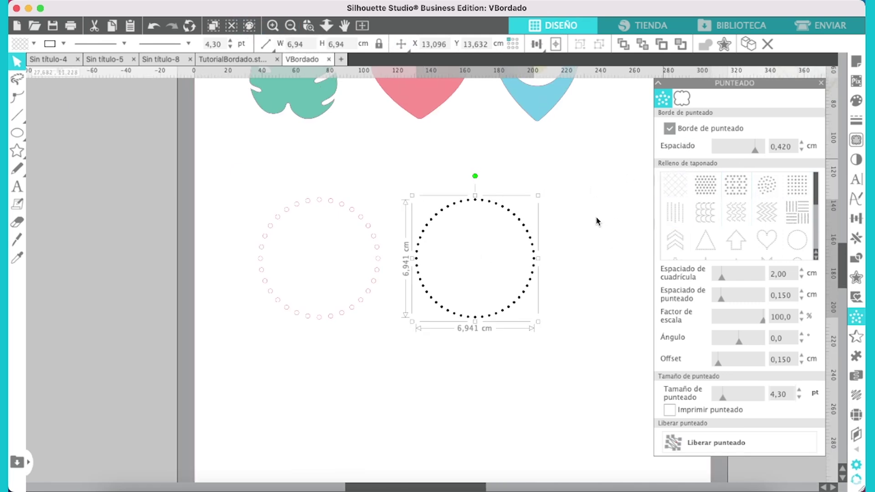
{"action": "scroll", "coordinate": [602, 225], "scroll_direction": "right", "scroll_amount": 2}
{"action": "scroll", "coordinate": [600, 220], "scroll_direction": "right", "scroll_amount": 2}
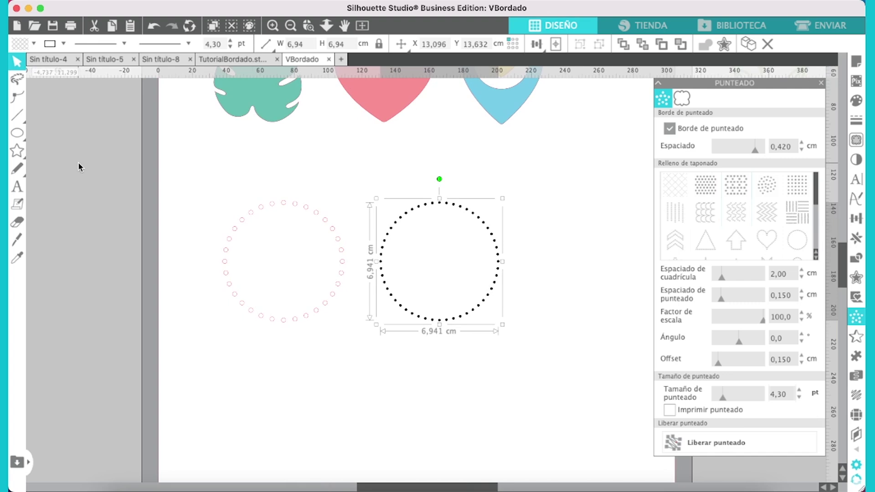
{"action": "left_click", "coordinate": [26, 139]}
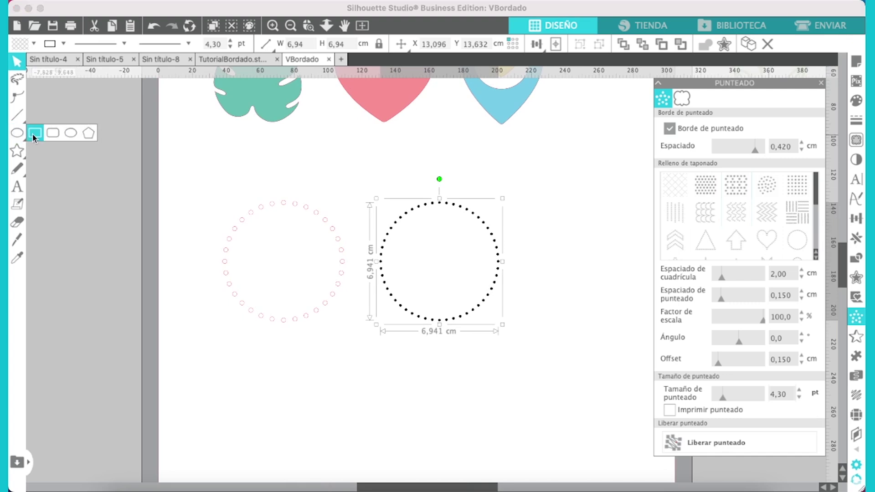
{"action": "left_click", "coordinate": [35, 133]}
{"action": "mouse_move", "coordinate": [545, 208]}
{"action": "left_mouse_down"}
{"action": "mouse_move", "coordinate": [580, 285]}
{"action": "mouse_move", "coordinate": [632, 295]}
{"action": "left_mouse_up"}
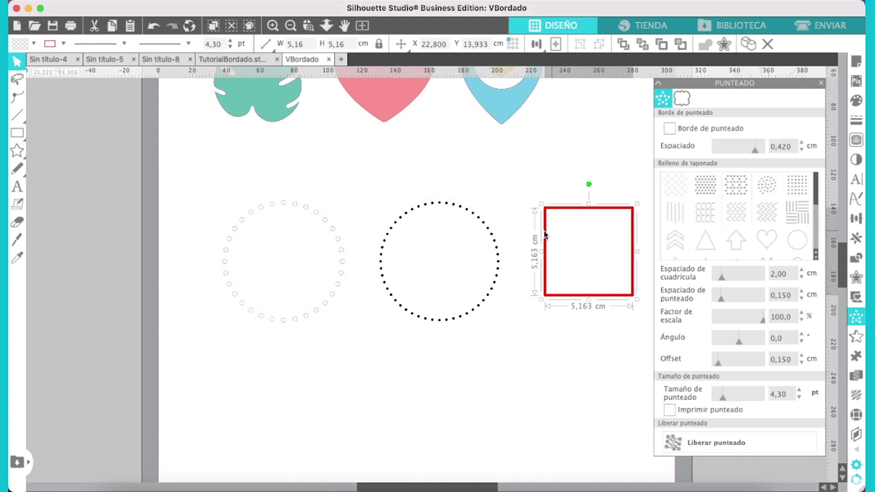
- Fill the square with the square-grid stipple pattern and set its grid spacing to 0,50 cm
{"action": "left_click", "coordinate": [797, 191]}
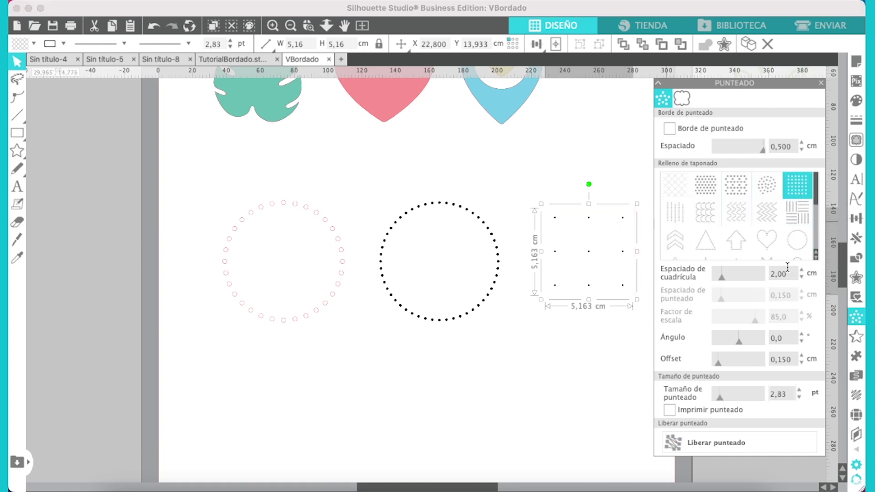
{"action": "left_click_drag", "start_coordinate": [791, 277], "coordinate": [751, 276]}
{"action": "type", "text": "0"}
{"action": "type", "text": ",4"}
{"action": "key", "text": "Return"}
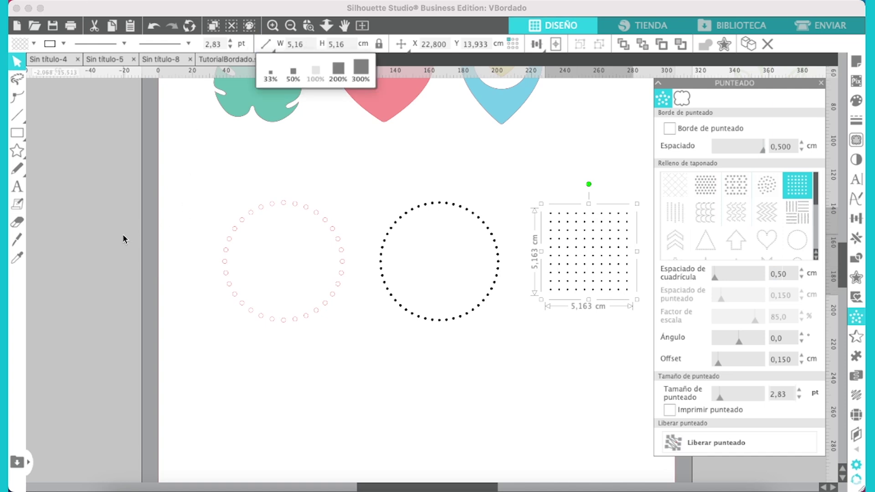
- Bring the gift tag outline from outside the page and place it around the dotted square
{"action": "scroll", "coordinate": [122, 234], "scroll_direction": "left", "scroll_amount": 5}
{"action": "scroll", "coordinate": [122, 234], "scroll_direction": "left", "scroll_amount": 4}
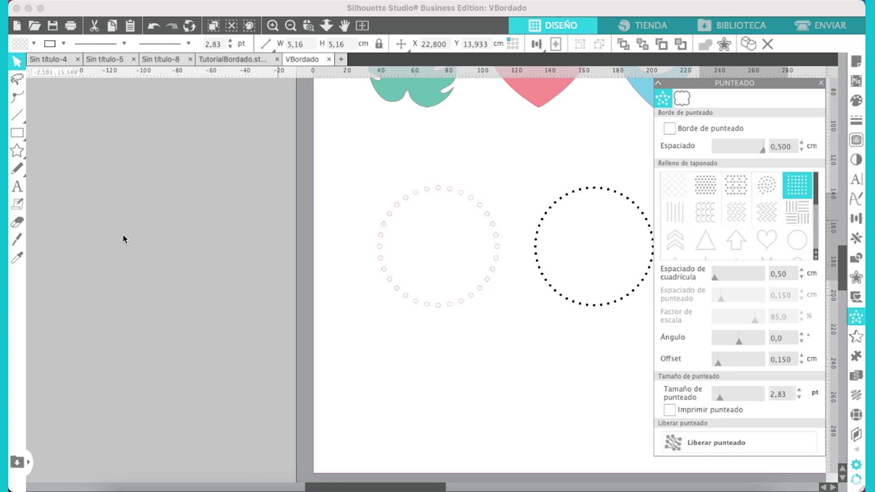
{"action": "scroll", "coordinate": [123, 236], "scroll_direction": "left", "scroll_amount": 4}
{"action": "scroll", "coordinate": [80, 285], "scroll_direction": "left", "scroll_amount": 2}
{"action": "left_click_drag", "start_coordinate": [85, 276], "coordinate": [606, 245]}
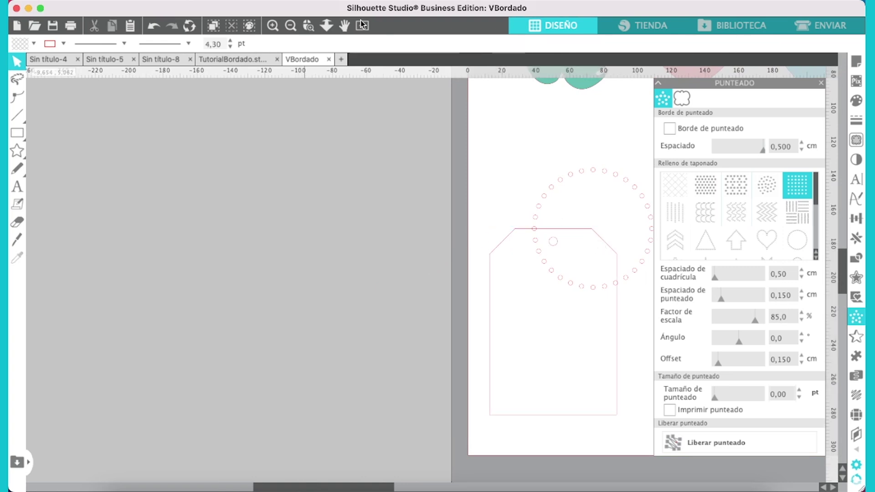
{"action": "left_click", "coordinate": [363, 26]}
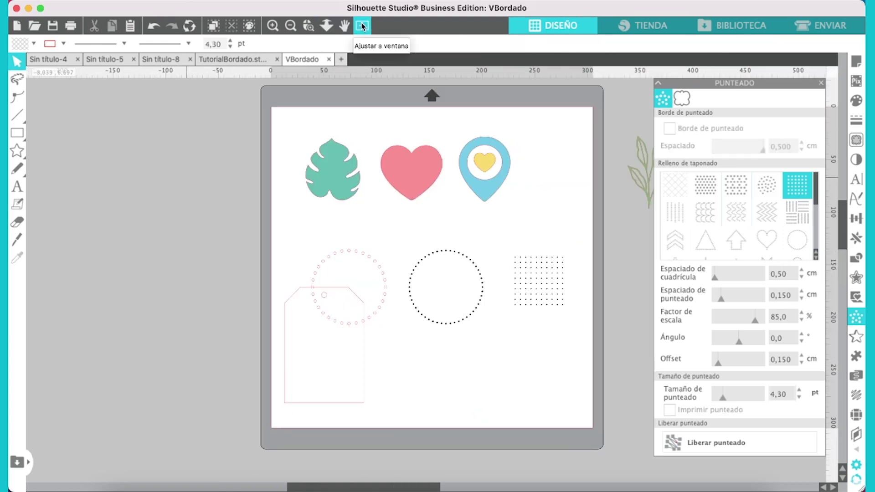
{"action": "left_click_drag", "start_coordinate": [359, 341], "coordinate": [573, 267]}
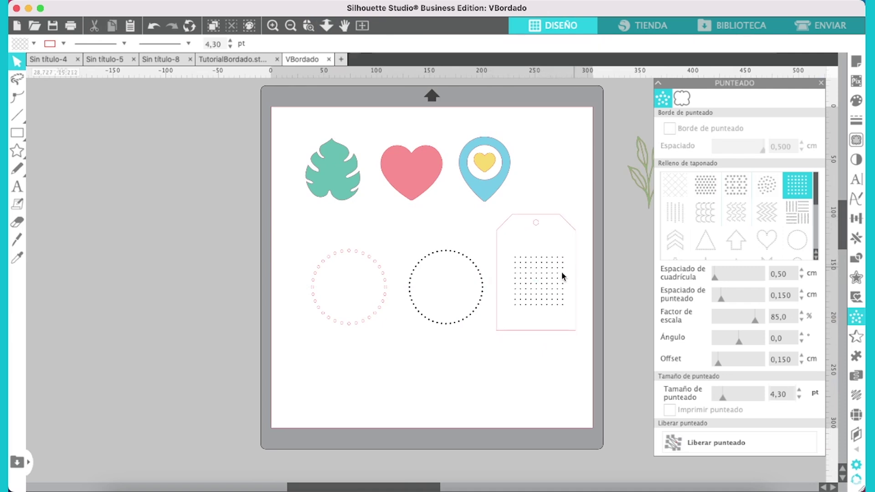
- Select the tag together with the dotted square, apply a stipple border to both, and undo it
{"action": "left_click", "coordinate": [563, 276]}
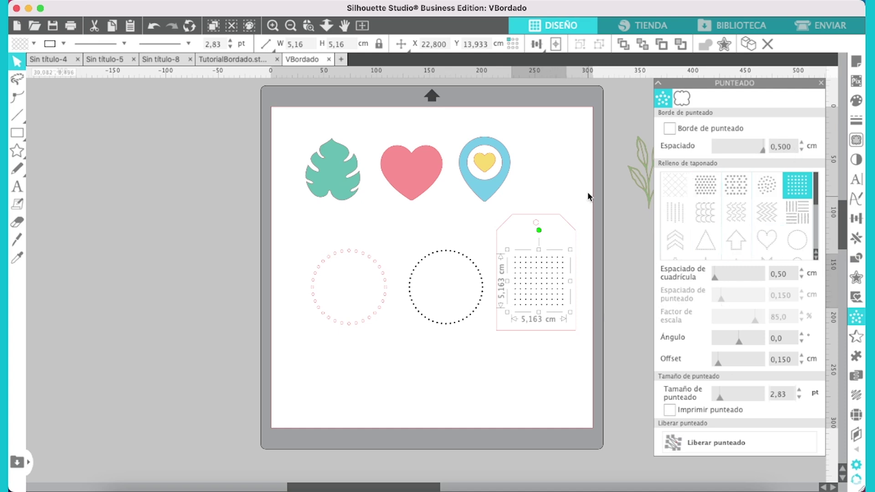
{"action": "left_click_drag", "start_coordinate": [588, 196], "coordinate": [491, 370]}
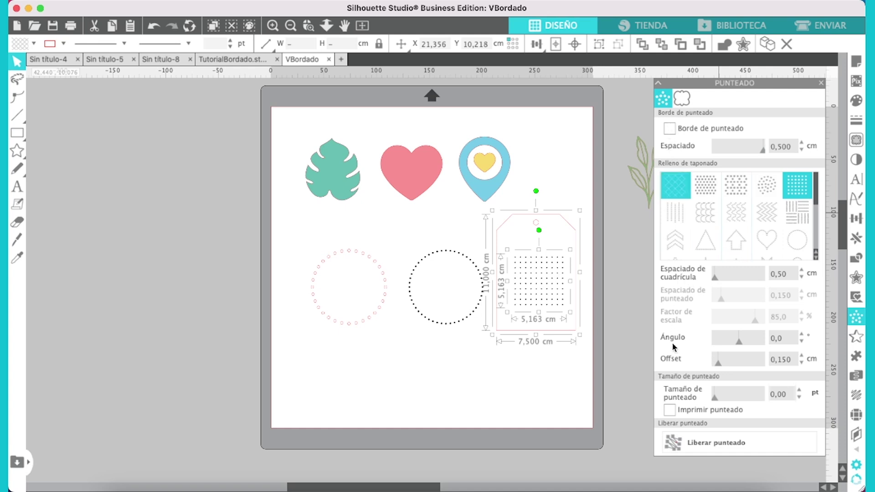
{"action": "left_click", "coordinate": [669, 129]}
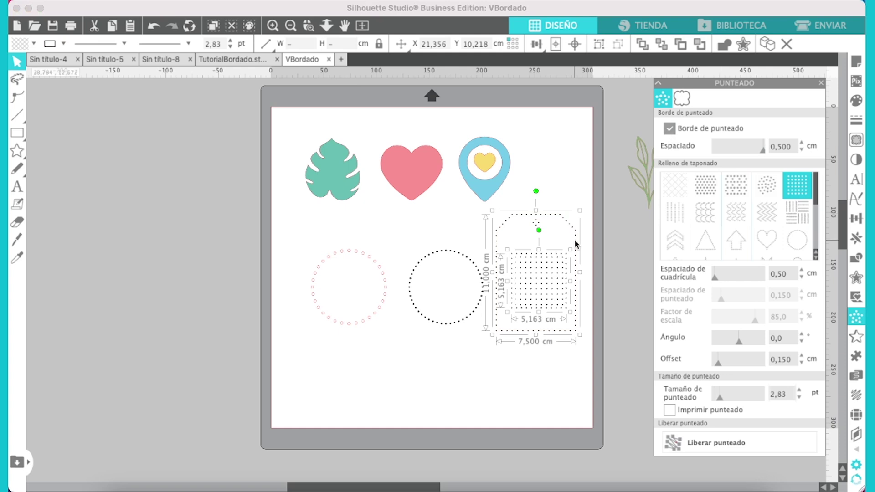
{"action": "key", "text": "super+z"}
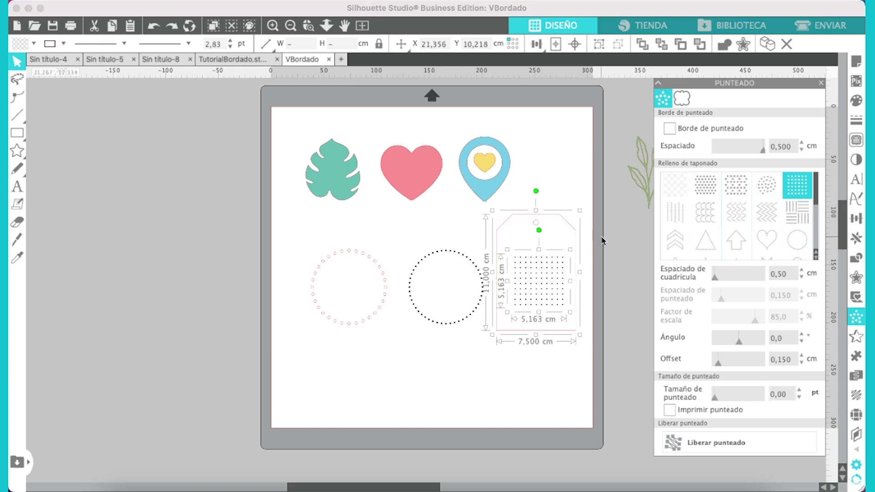
- Add a stipple border to only the dotted square inside the tag, and remove that border again
{"action": "left_click", "coordinate": [670, 129]}
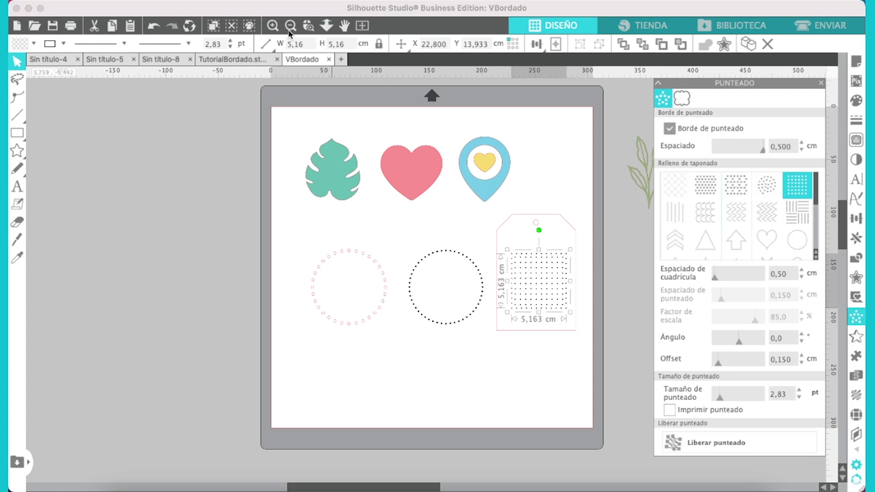
{"action": "left_click", "coordinate": [272, 28]}
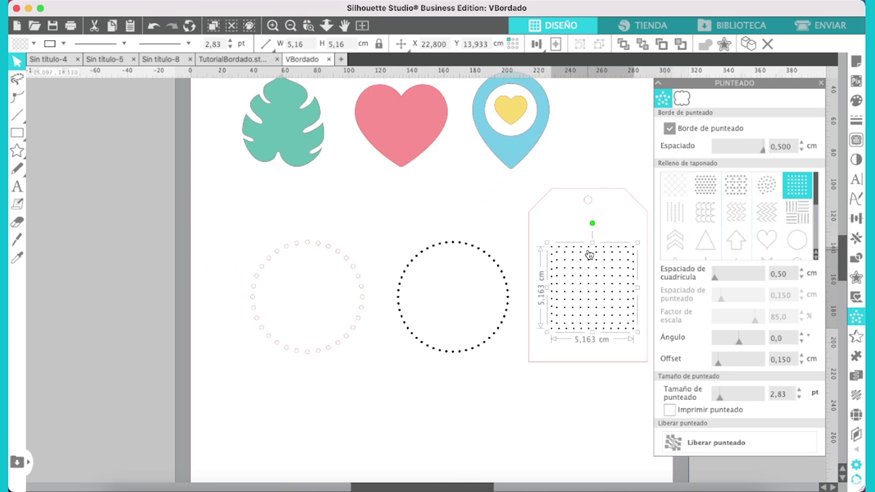
{"action": "left_click", "coordinate": [669, 130]}
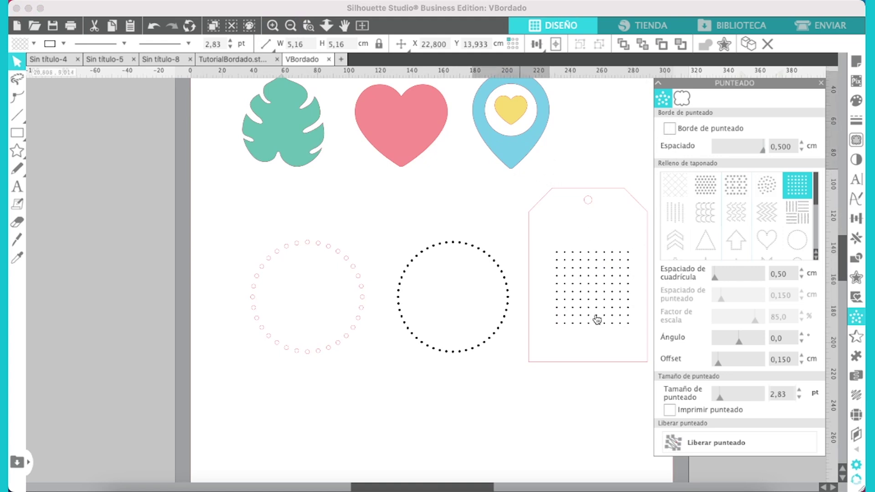
- Delete the gift tag and the dotted square together
{"action": "left_click", "coordinate": [648, 351], "text": "shift"}
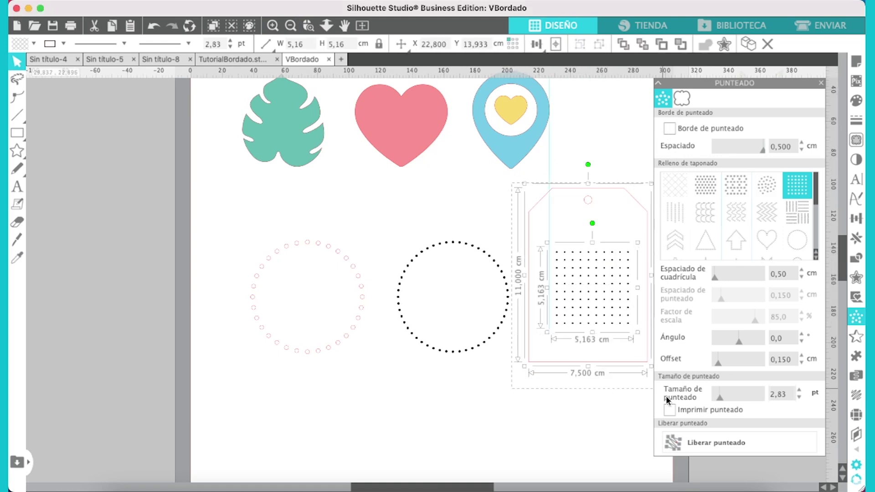
{"action": "key", "text": "Delete"}
{"action": "scroll", "coordinate": [501, 298], "scroll_direction": "up", "scroll_amount": 2}
{"action": "scroll", "coordinate": [502, 298], "scroll_direction": "right", "scroll_amount": 2}
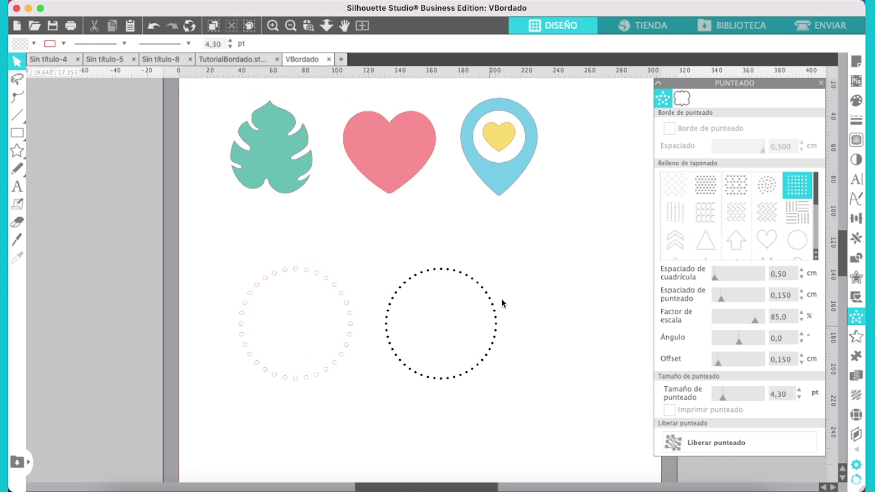
- Transfer the black dotted circle's properties to the monstera leaf, the heart and the location pin with its inner heart
{"action": "scroll", "coordinate": [502, 298], "scroll_direction": "right", "scroll_amount": 1}
{"action": "left_click_drag", "start_coordinate": [545, 80], "coordinate": [172, 250]}
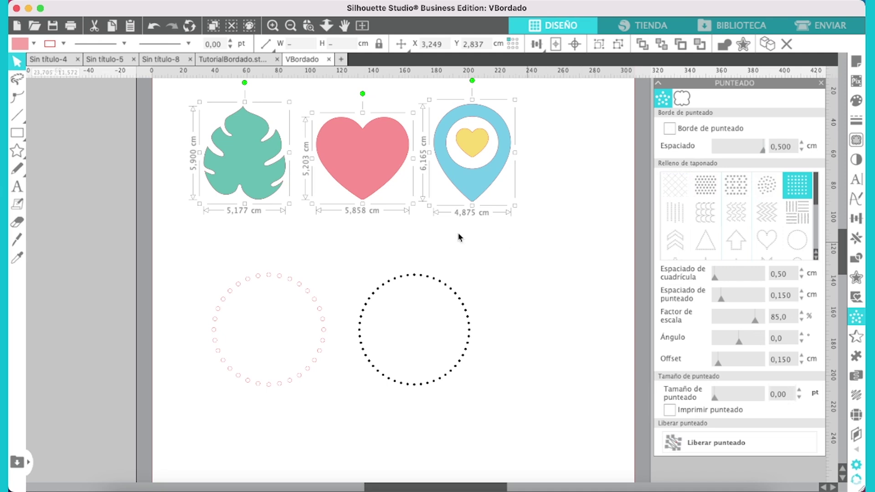
{"action": "left_click", "coordinate": [14, 262]}
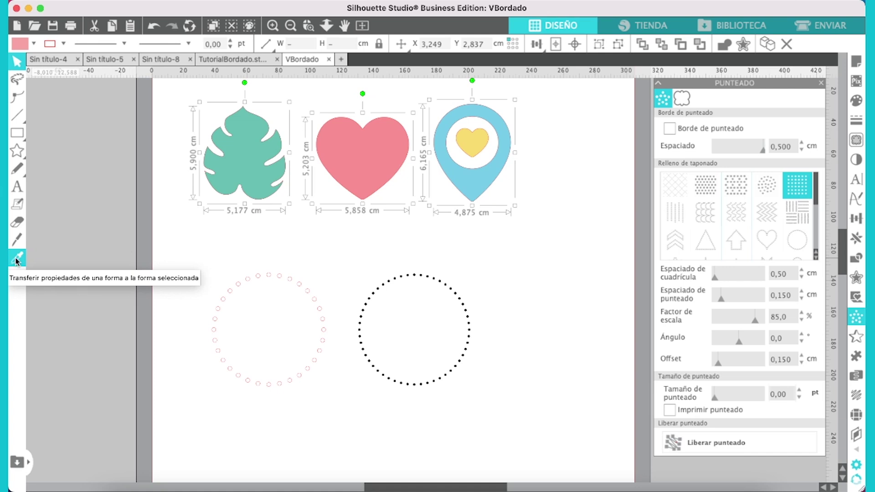
{"action": "left_click", "coordinate": [16, 260]}
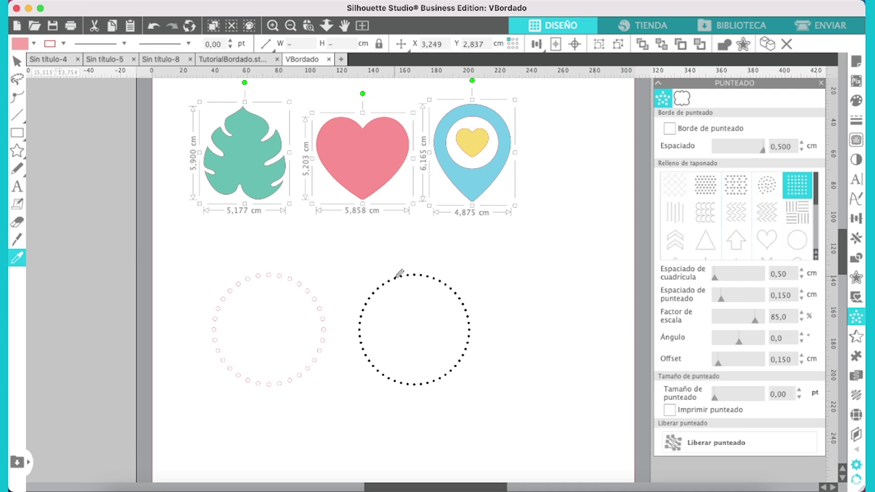
{"action": "left_click", "coordinate": [399, 274]}
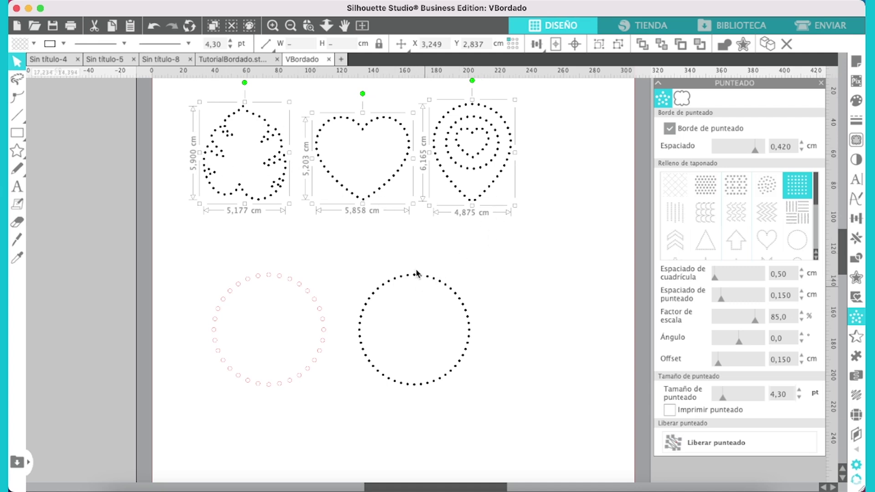
{"action": "left_click", "coordinate": [450, 232]}
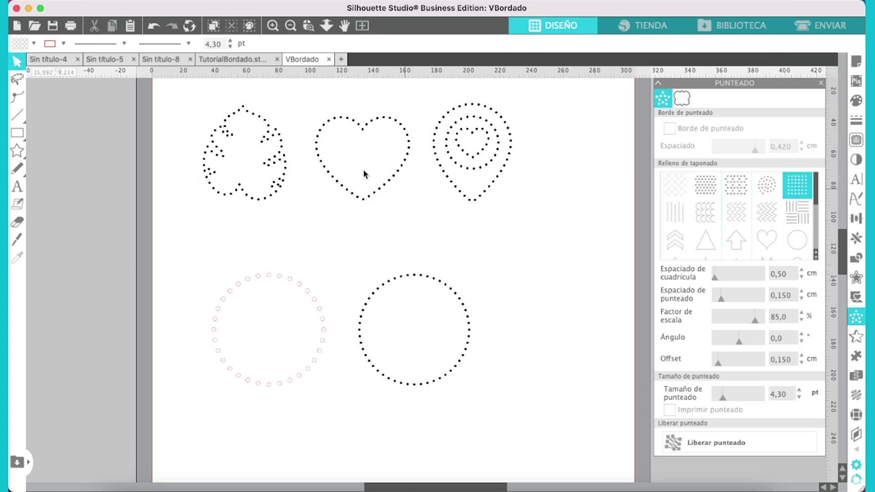
- Move the green plant sprig onto the page beside the black dotted circle
{"action": "left_click", "coordinate": [291, 27]}
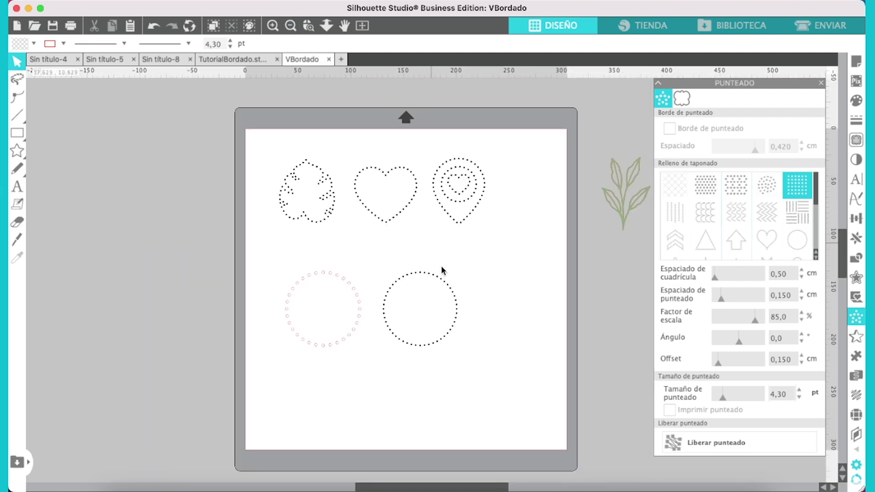
{"action": "scroll", "coordinate": [441, 268], "scroll_direction": "right", "scroll_amount": 3}
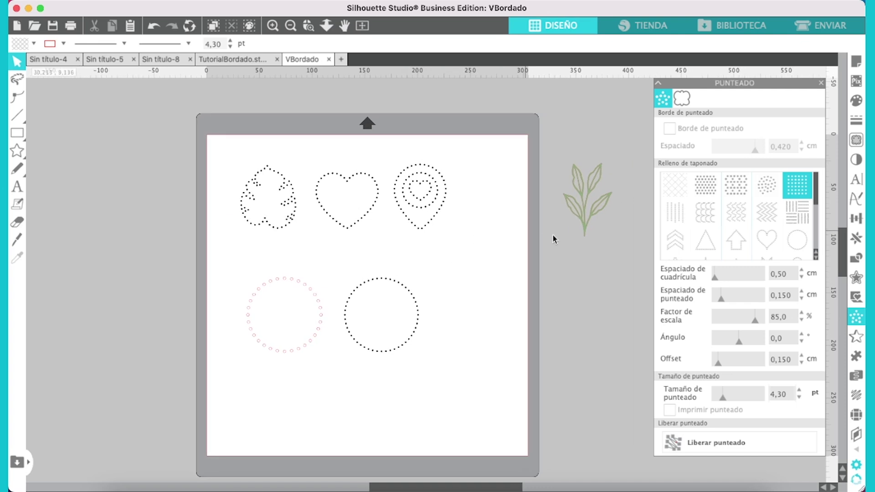
{"action": "left_click_drag", "start_coordinate": [585, 221], "coordinate": [442, 339]}
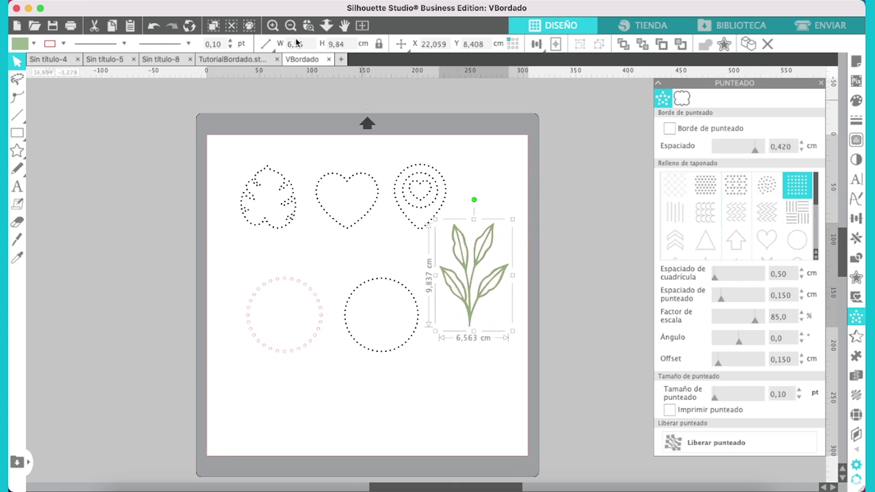
- Try transferring the black dotted circle's properties to the plant sprig, and undo the transfer
{"action": "left_click", "coordinate": [273, 25]}
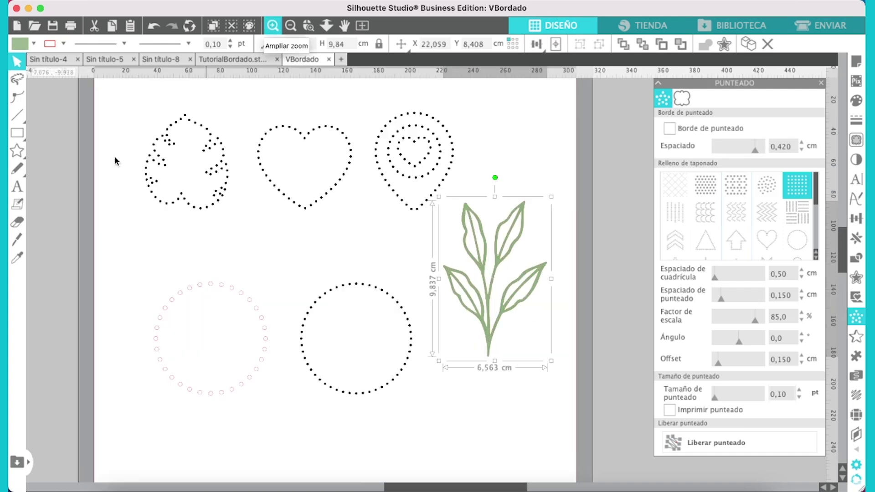
{"action": "left_click", "coordinate": [18, 258]}
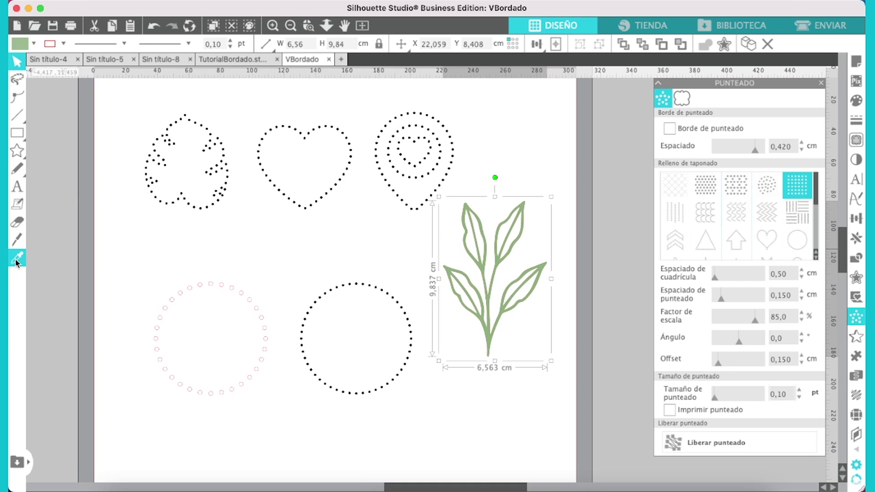
{"action": "left_click", "coordinate": [336, 289]}
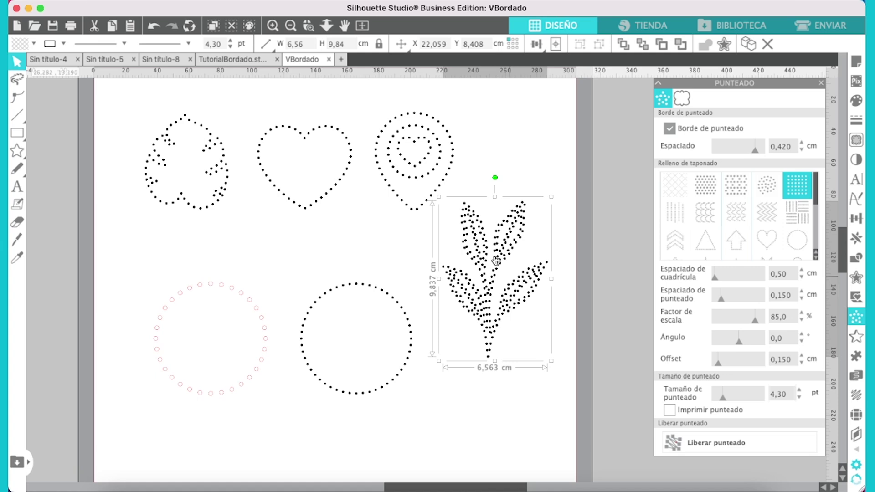
{"action": "left_click", "coordinate": [154, 26]}
{"action": "left_click", "coordinate": [154, 26]}
- Release the plant sprig's compound path and remove the inner leaf pieces, keeping only the outer silhouette selected
{"action": "right_click", "coordinate": [511, 249]}
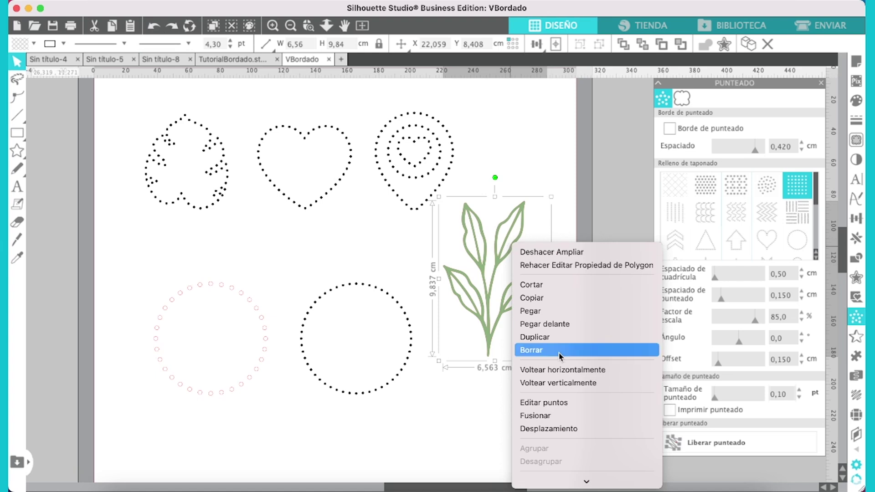
{"action": "scroll", "coordinate": [559, 350], "scroll_direction": "down", "scroll_amount": 3}
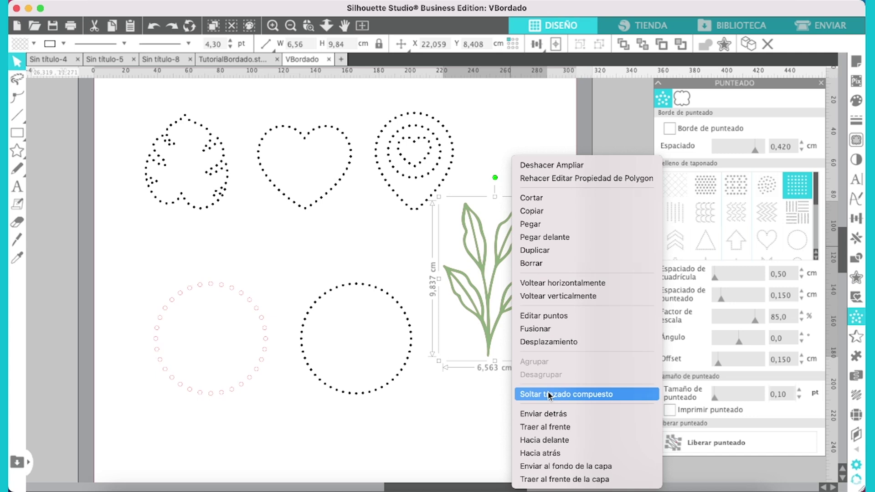
{"action": "left_click", "coordinate": [550, 395]}
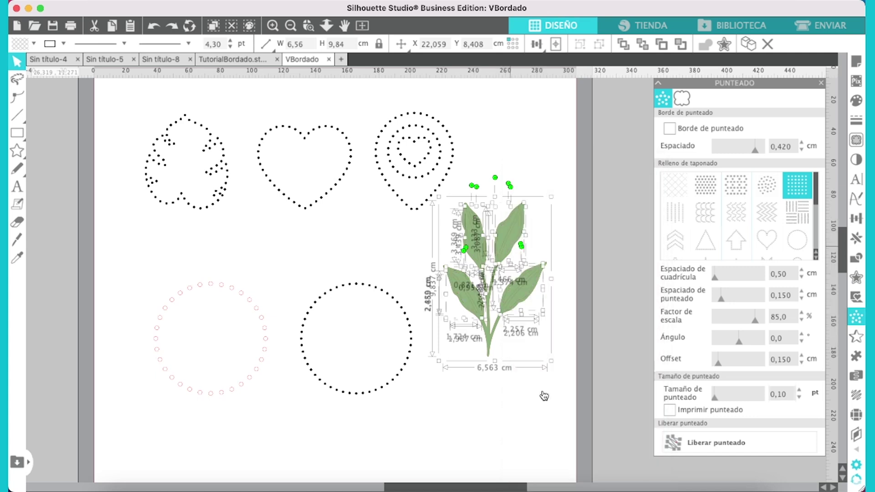
{"action": "left_click", "coordinate": [491, 355]}
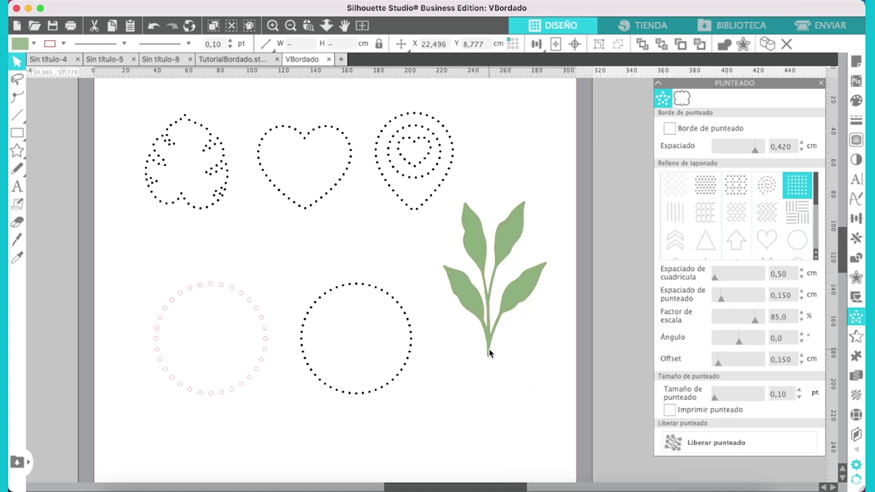
{"action": "left_click", "coordinate": [509, 235]}
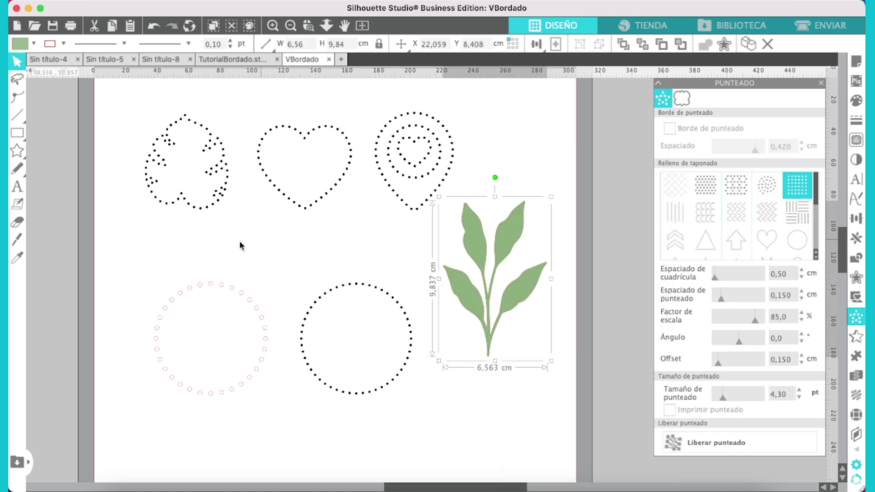
- Transfer the black dotted circle's properties to the plant sprig's outer silhouette
{"action": "left_click", "coordinate": [19, 258]}
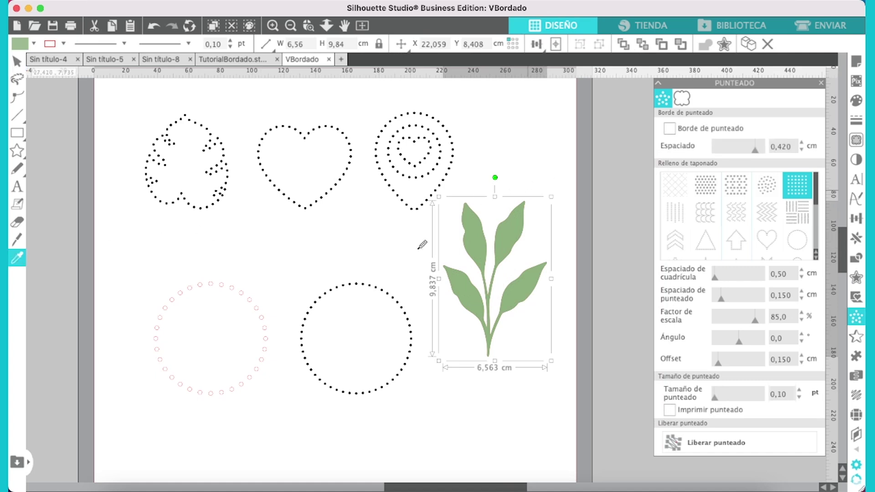
{"action": "left_click", "coordinate": [376, 288]}
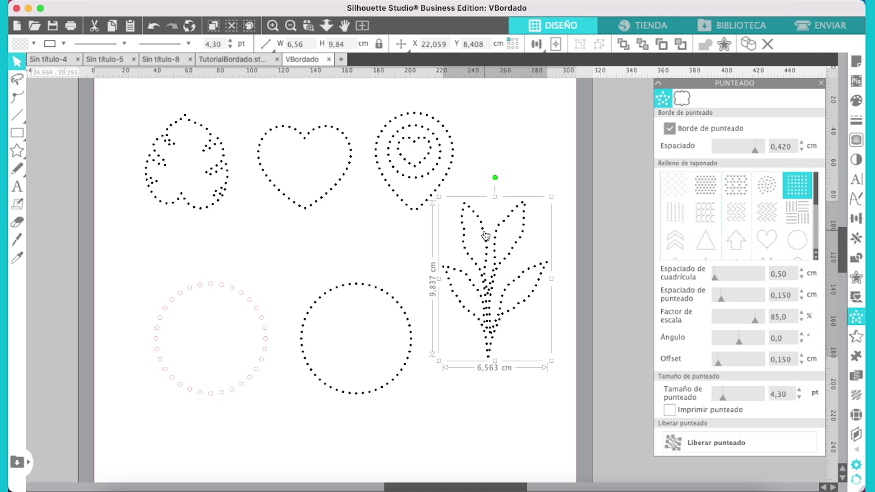
{"action": "left_click", "coordinate": [291, 27]}
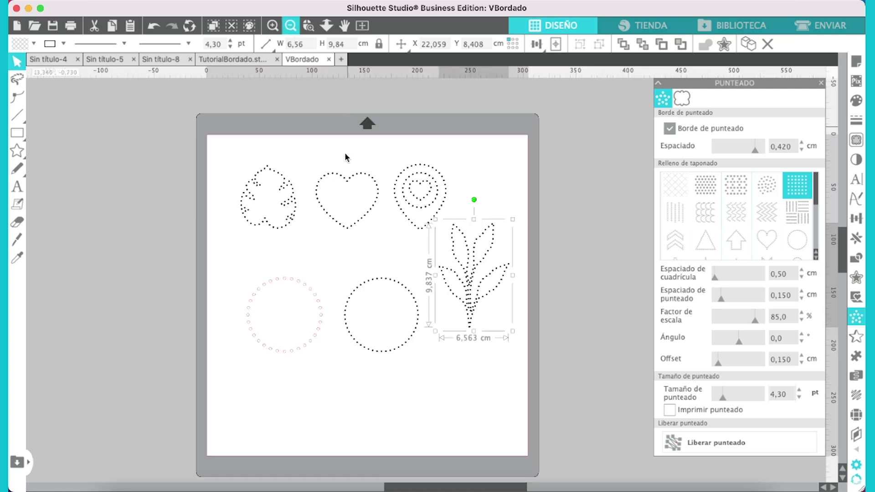
{"action": "scroll", "coordinate": [348, 156], "scroll_direction": "down", "scroll_amount": 2}
{"action": "scroll", "coordinate": [346, 159], "scroll_direction": "left", "scroll_amount": 4}
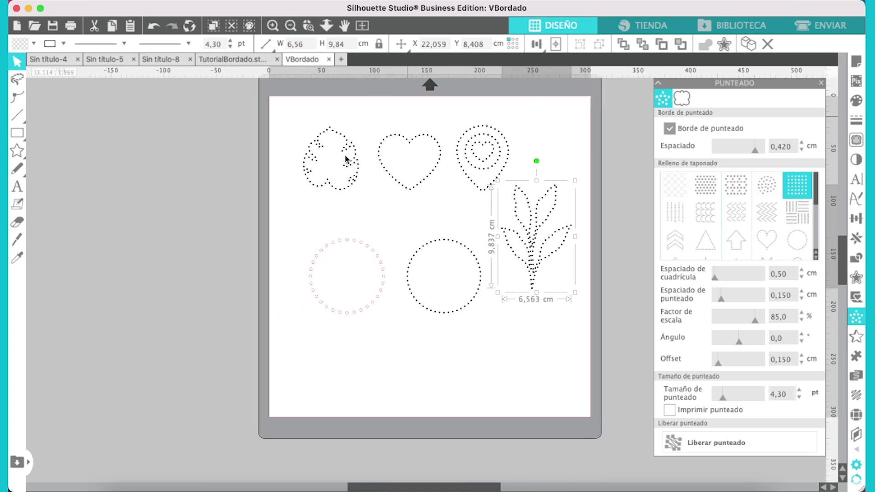
- Move the green feather and the red outlined feather together onto the lower part of the page
{"action": "scroll", "coordinate": [188, 222], "scroll_direction": "left", "scroll_amount": 8}
{"action": "scroll", "coordinate": [188, 222], "scroll_direction": "down", "scroll_amount": 1}
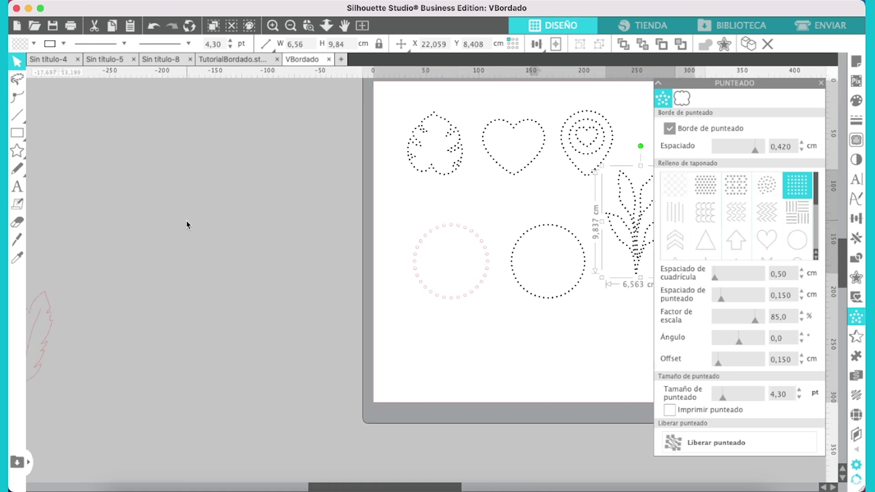
{"action": "left_click_drag", "start_coordinate": [185, 220], "coordinate": [45, 458]}
{"action": "left_click_drag", "start_coordinate": [137, 344], "coordinate": [594, 319]}
- Move the red and black dotted circles off the page, to the free area on its left
{"action": "left_click", "coordinate": [363, 25]}
{"action": "left_click_drag", "start_coordinate": [372, 262], "coordinate": [225, 218]}
{"action": "left_click_drag", "start_coordinate": [162, 298], "coordinate": [180, 294]}
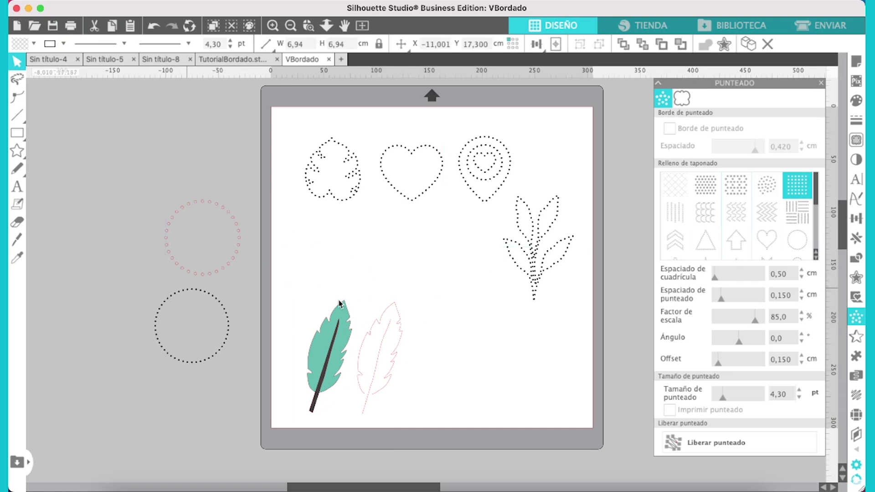
- Transfer the black dotted circle's properties to the green feather with the dark quill
{"action": "left_click", "coordinate": [294, 279]}
{"action": "left_click", "coordinate": [325, 329]}
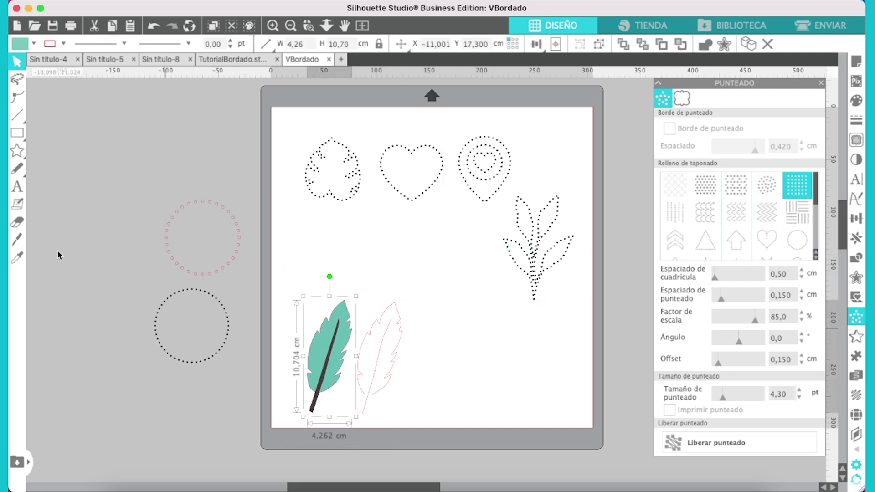
{"action": "left_click", "coordinate": [198, 288]}
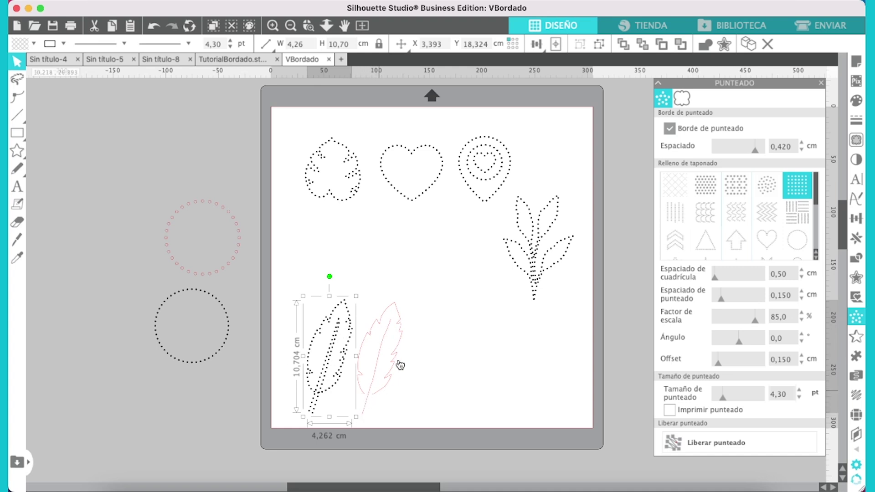
- Transfer the black dotted circle's properties to the red outlined feather
{"action": "left_click", "coordinate": [393, 319]}
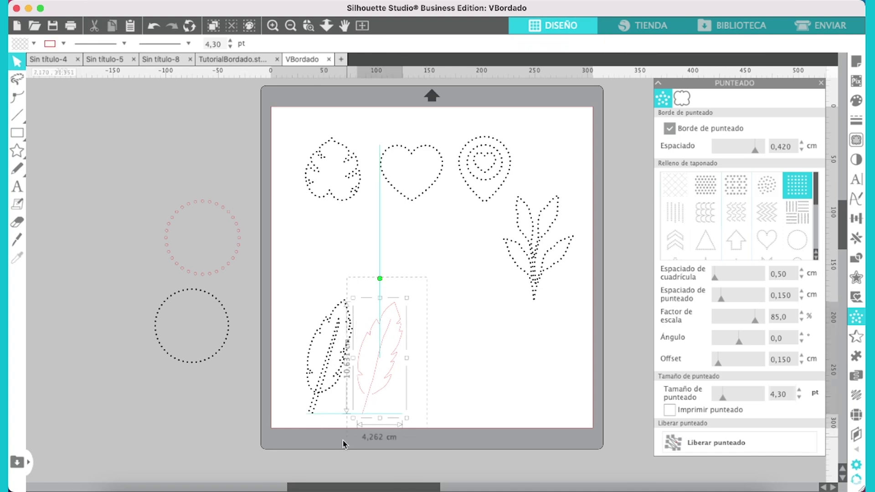
{"action": "left_click", "coordinate": [16, 258]}
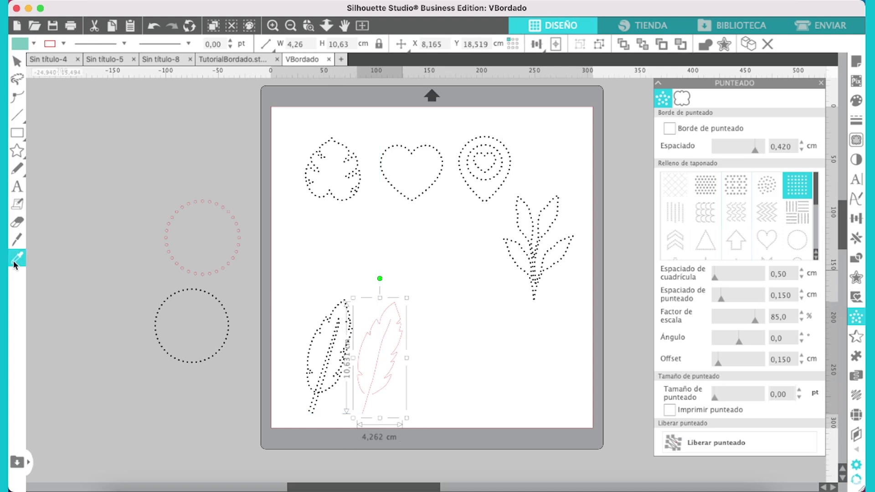
{"action": "left_click", "coordinate": [199, 289]}
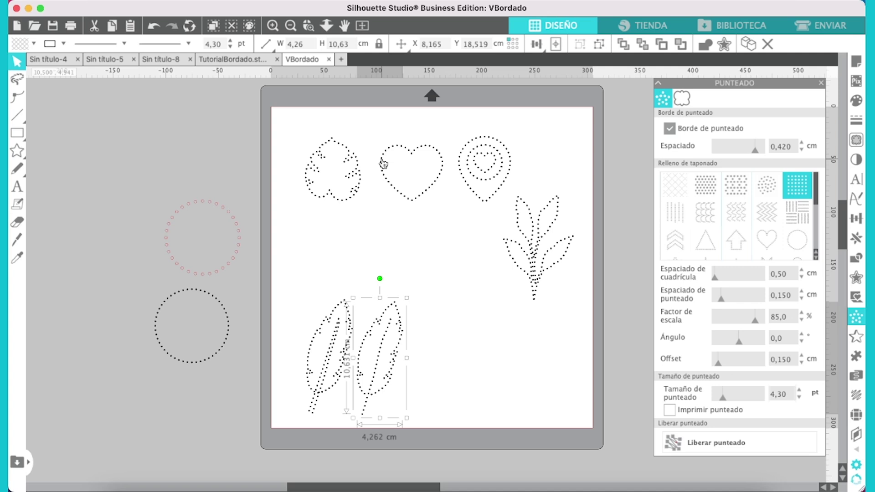
- Move both dotted feathers off the page to the left and the dotted plant sprig off to the right
{"action": "left_click_drag", "start_coordinate": [423, 264], "coordinate": [273, 442]}
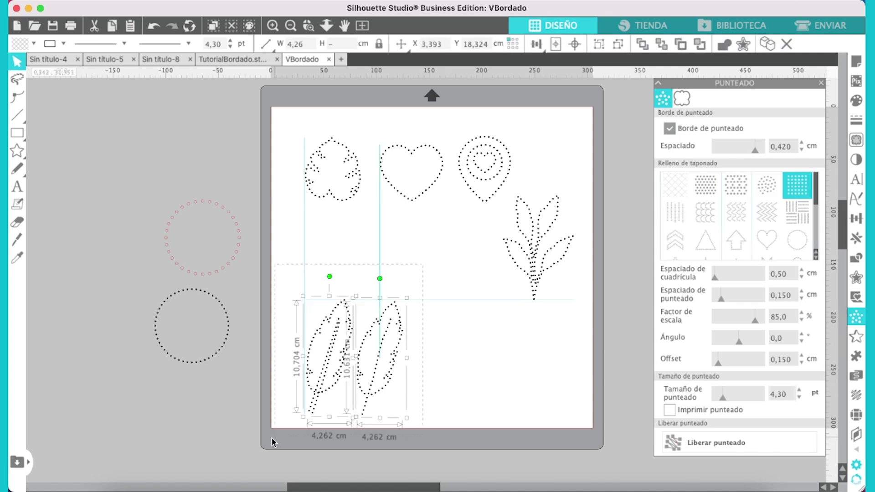
{"action": "left_click_drag", "start_coordinate": [380, 304], "coordinate": [114, 324]}
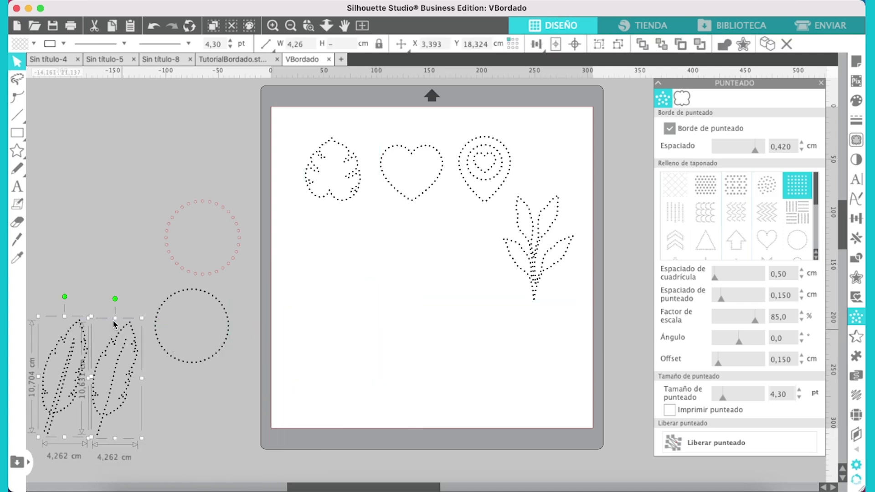
{"action": "left_click_drag", "start_coordinate": [531, 218], "coordinate": [655, 168]}
{"action": "left_click", "coordinate": [525, 191]}
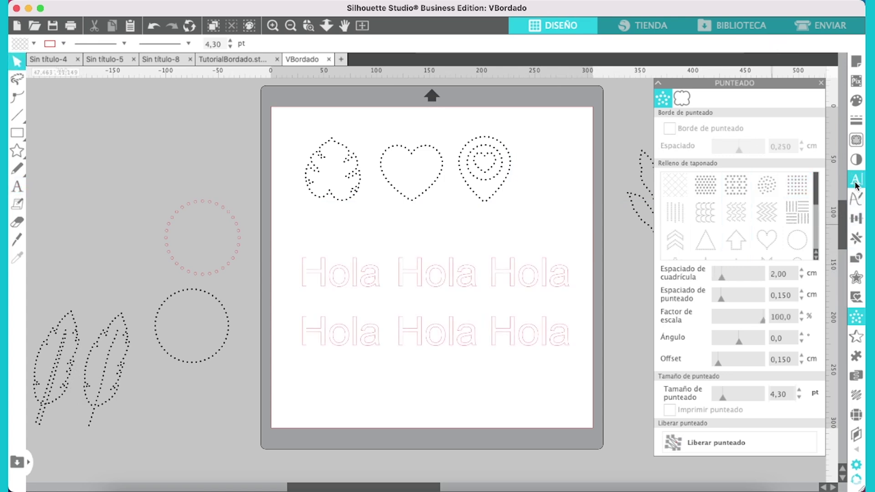
- Transfer the black dotted circle's properties to all six Hola texts in their different fonts
{"action": "left_click", "coordinate": [855, 183]}
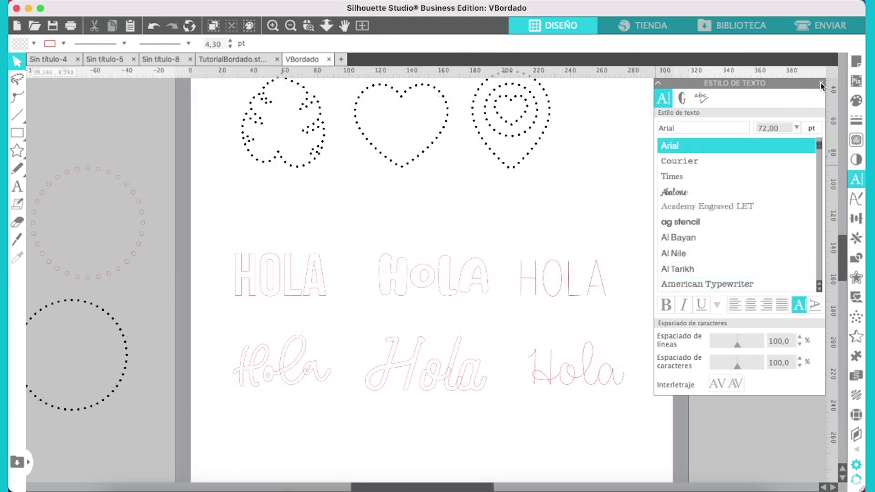
{"action": "left_click", "coordinate": [822, 83]}
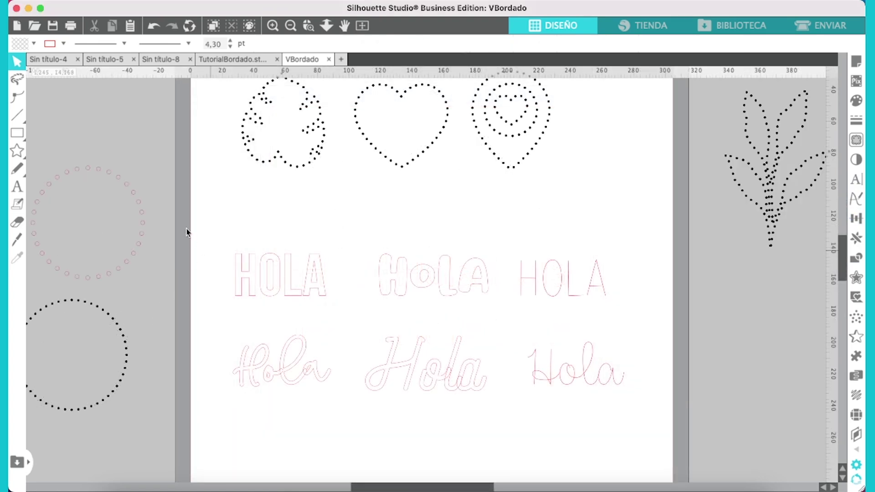
{"action": "left_click_drag", "start_coordinate": [203, 210], "coordinate": [692, 431]}
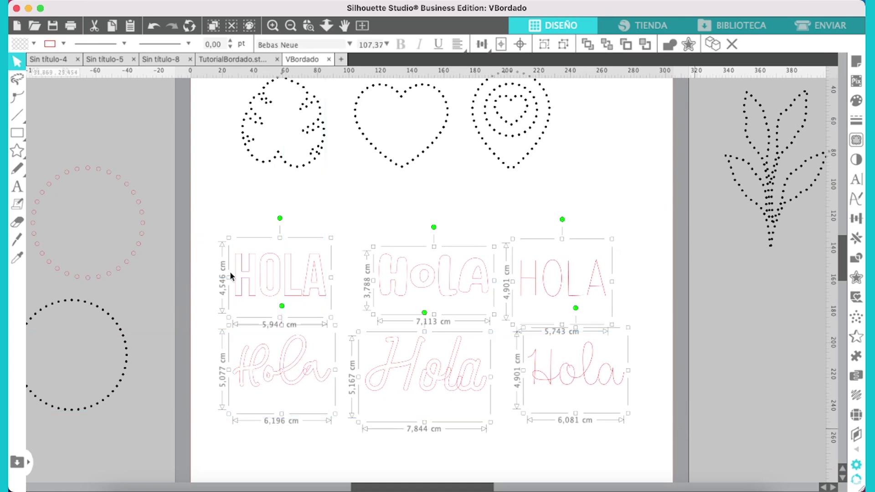
{"action": "left_click", "coordinate": [17, 258]}
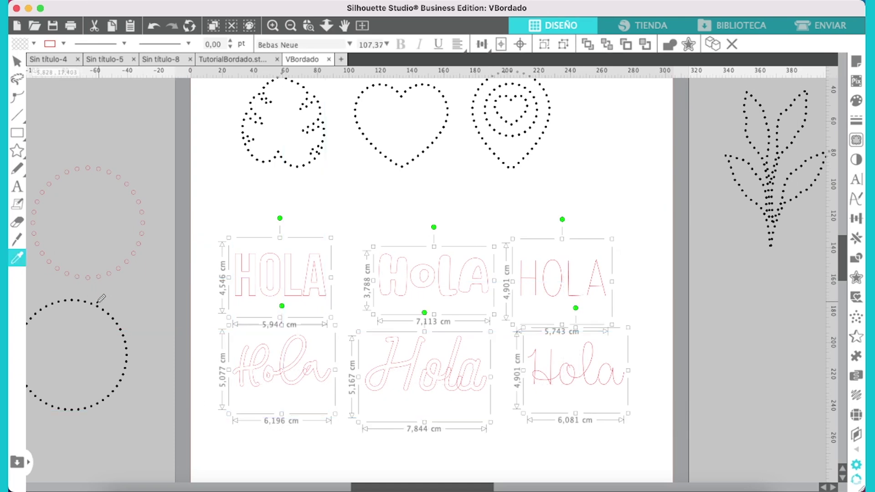
{"action": "left_click", "coordinate": [92, 303]}
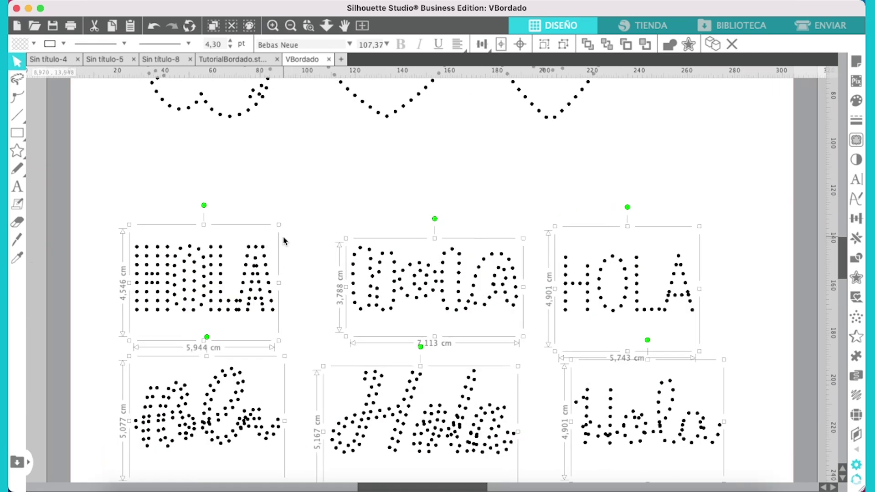
- Undo the transfer of the dotted properties to the six Hola texts
{"action": "left_click", "coordinate": [290, 223]}
{"action": "left_click", "coordinate": [257, 259]}
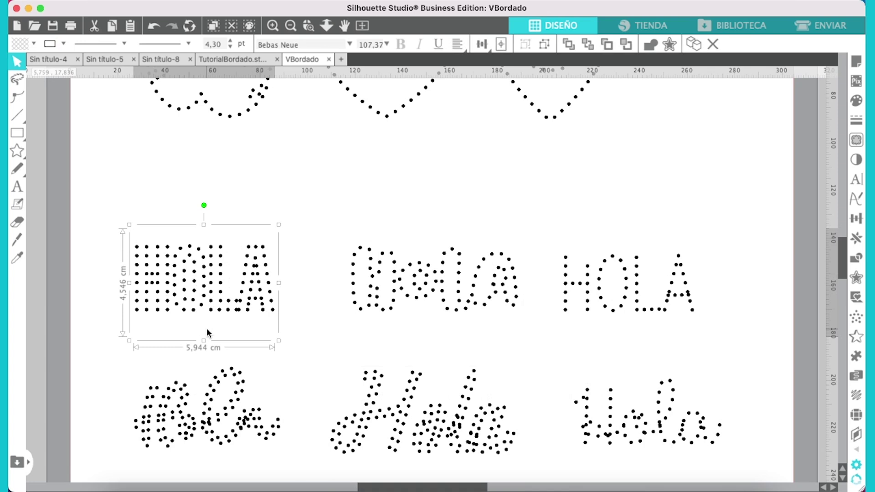
{"action": "scroll", "coordinate": [253, 256], "scroll_direction": "down", "scroll_amount": 2}
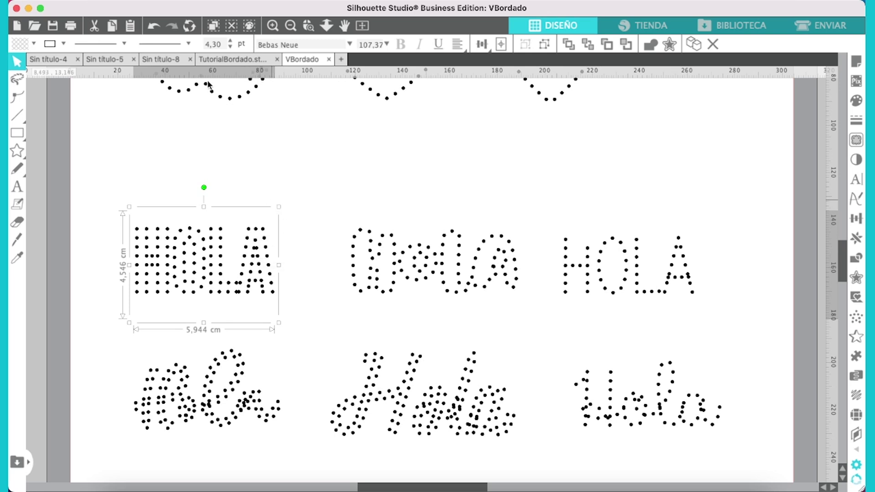
{"action": "left_click", "coordinate": [153, 25]}
{"action": "left_click", "coordinate": [154, 25]}
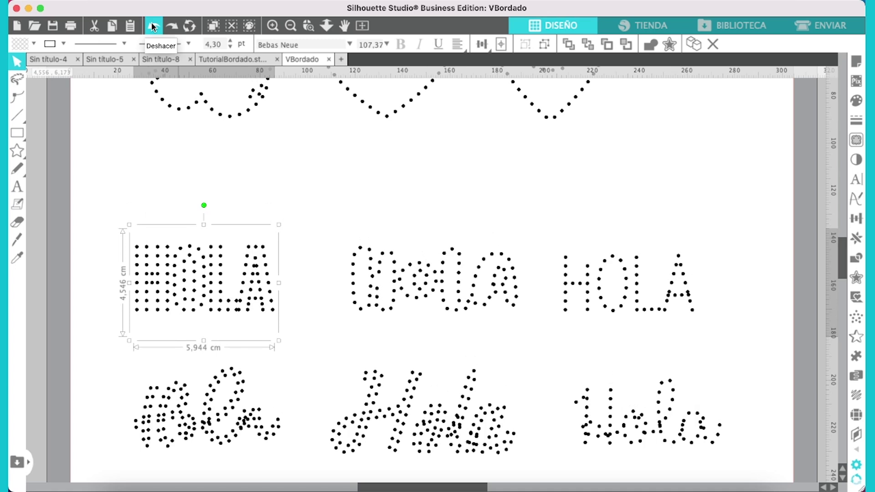
{"action": "left_click", "coordinate": [154, 25]}
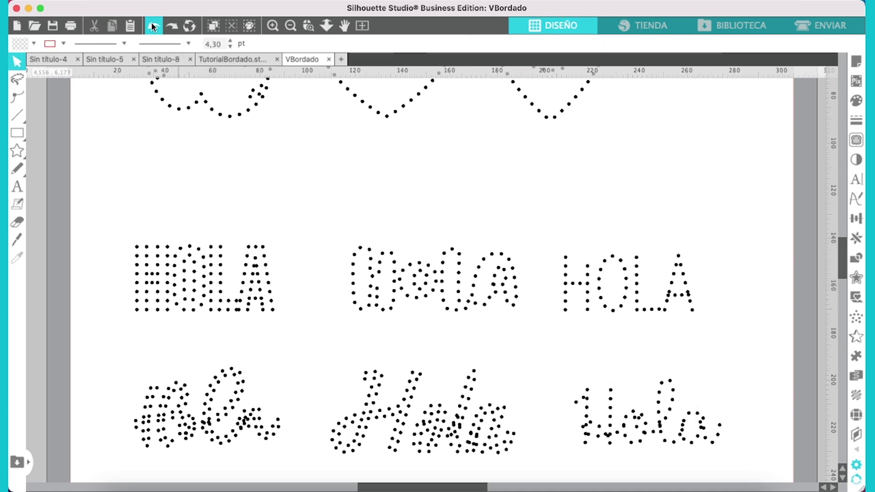
{"action": "left_click", "coordinate": [154, 26]}
{"action": "left_click", "coordinate": [154, 26]}
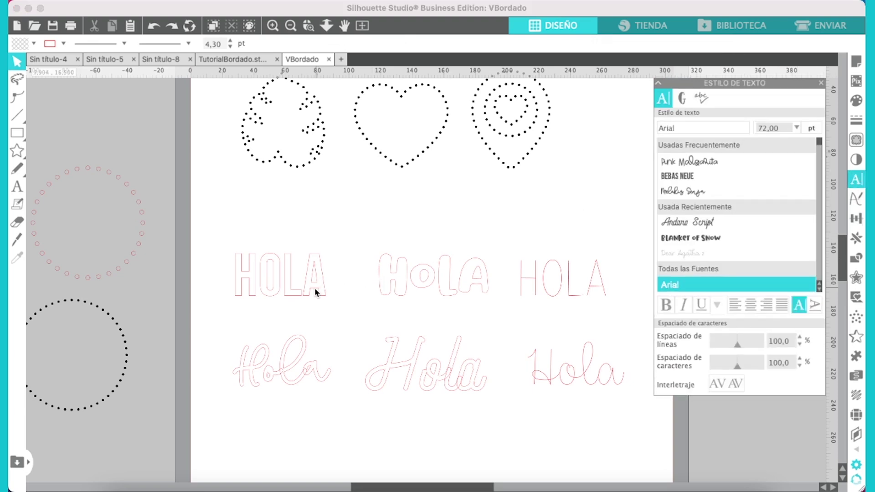
- Set the character spacing of the Bebas Neue HOLA text to 110 %
{"action": "left_click", "coordinate": [316, 294]}
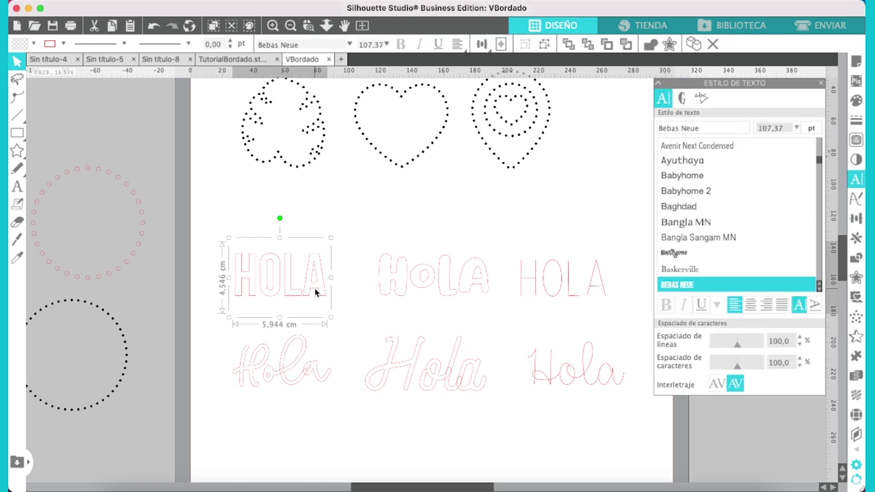
{"action": "left_click", "coordinate": [800, 360]}
{"action": "left_click", "coordinate": [800, 360]}
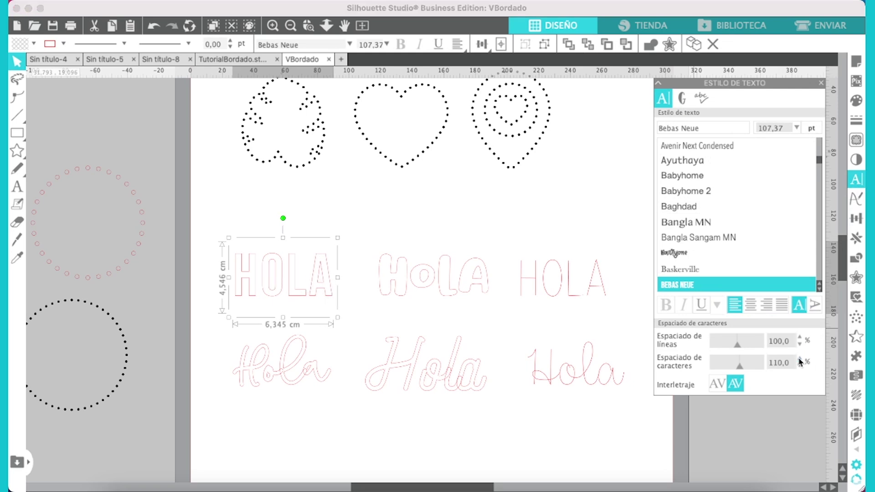
- Enlarge all six Hola texts together, the Bebas Neue one to 124,66 pt, and transfer the black dotted circle's properties to them
{"action": "left_click_drag", "start_coordinate": [205, 214], "coordinate": [643, 426]}
{"action": "left_click_drag", "start_coordinate": [471, 281], "coordinate": [491, 285]}
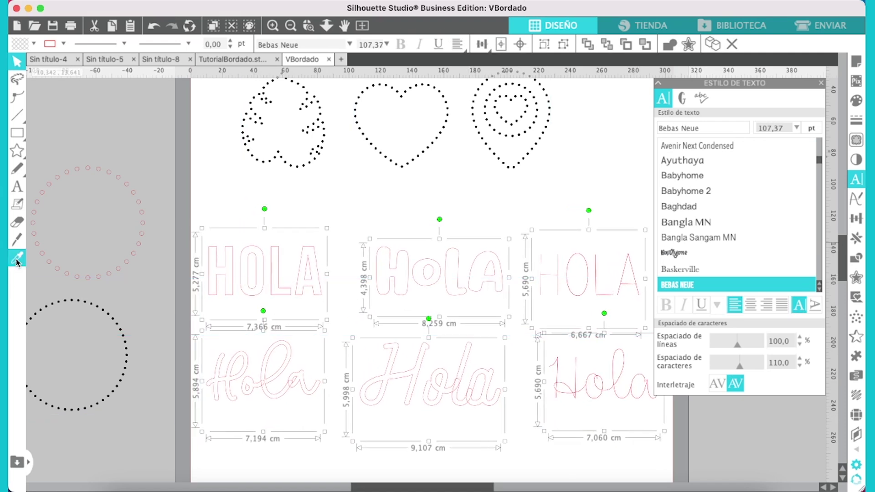
{"action": "left_click", "coordinate": [86, 300]}
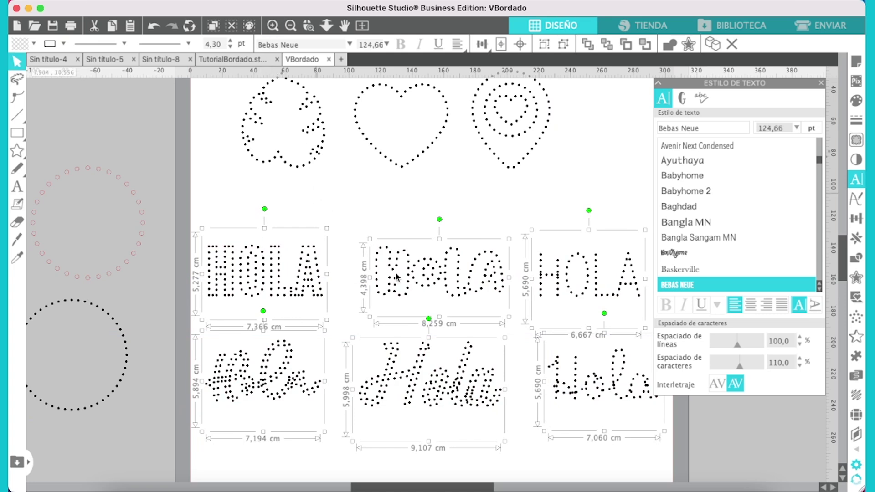
- Examine how legible the dotted Hola texts are in each font, comparing the outlined fonts with the single-line ones
{"action": "left_click", "coordinate": [327, 310]}
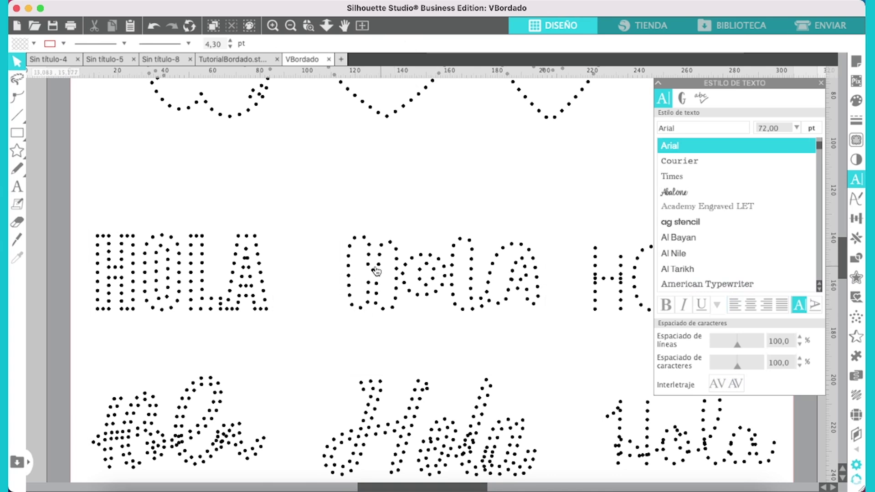
{"action": "left_click", "coordinate": [290, 25]}
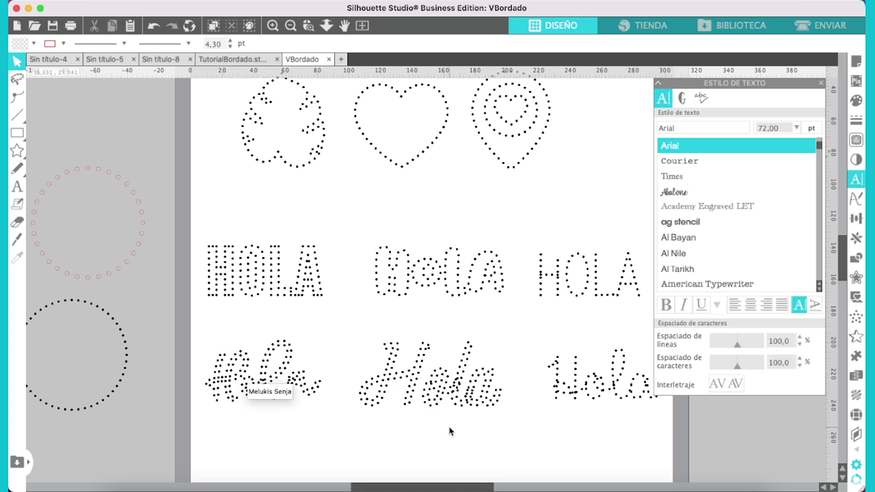
{"action": "scroll", "coordinate": [542, 417], "scroll_direction": "right", "scroll_amount": 3}
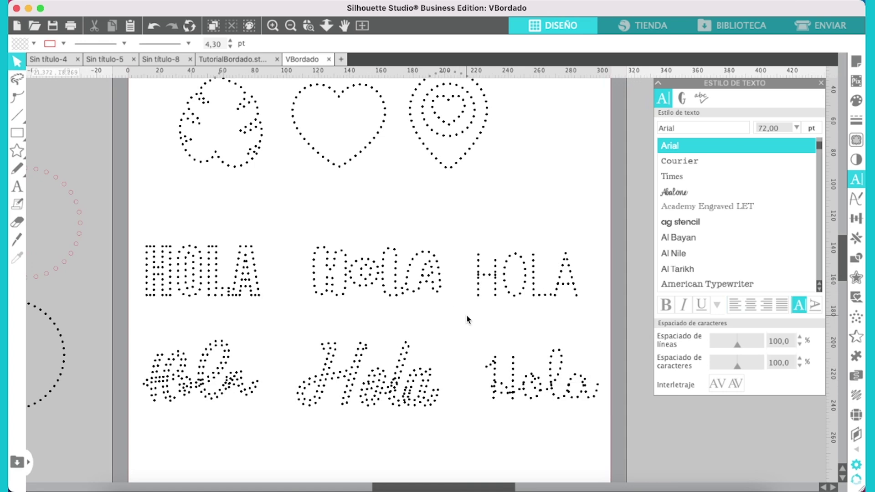
{"action": "left_click", "coordinate": [273, 27]}
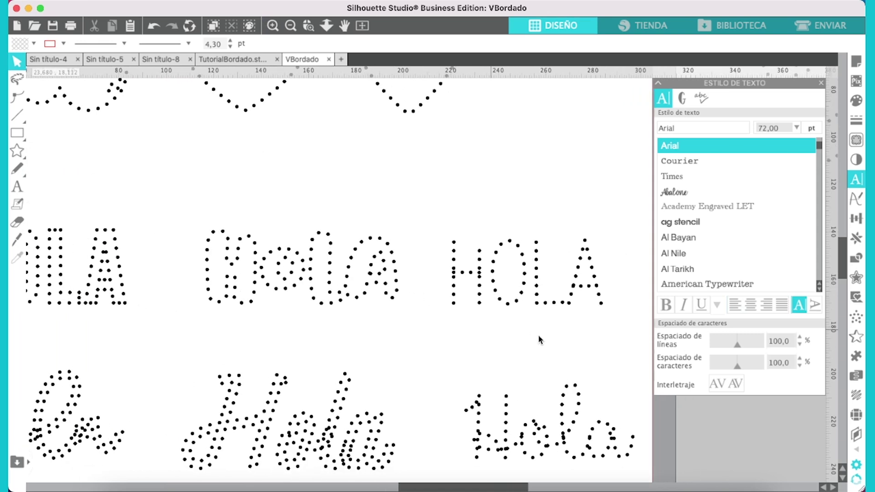
{"action": "scroll", "coordinate": [539, 340], "scroll_direction": "down", "scroll_amount": 2}
{"action": "scroll", "coordinate": [539, 340], "scroll_direction": "right", "scroll_amount": 2}
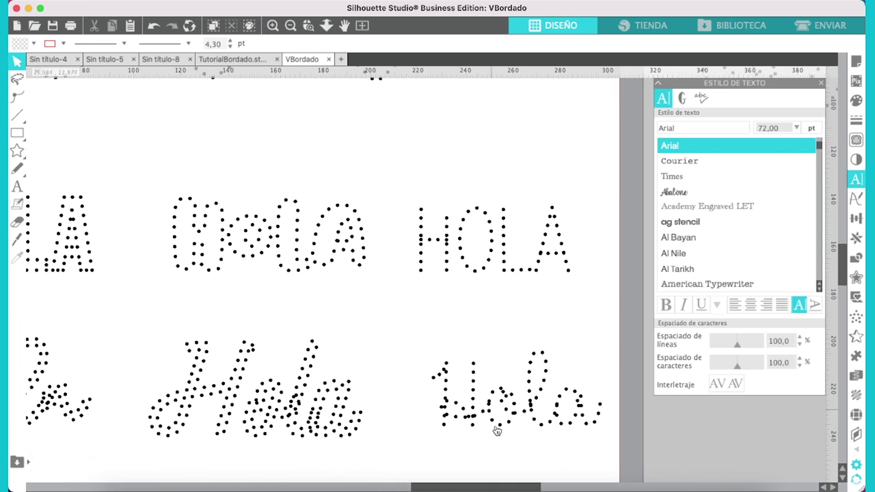
{"action": "scroll", "coordinate": [530, 417], "scroll_direction": "down", "scroll_amount": 1}
{"action": "scroll", "coordinate": [530, 416], "scroll_direction": "right", "scroll_amount": 2}
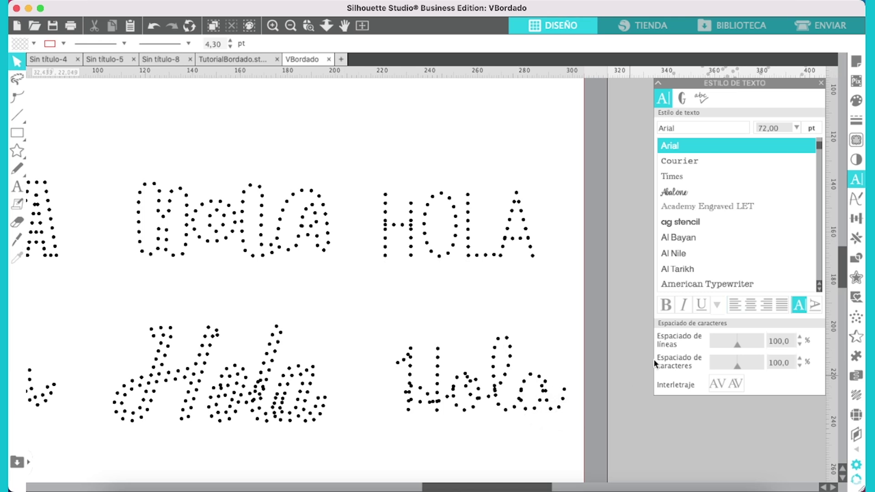
- Release the stipple of the two single-line Hola texts at the page's right side into separate dots
{"action": "left_click", "coordinate": [857, 317]}
{"action": "left_click_drag", "start_coordinate": [601, 139], "coordinate": [358, 446]}
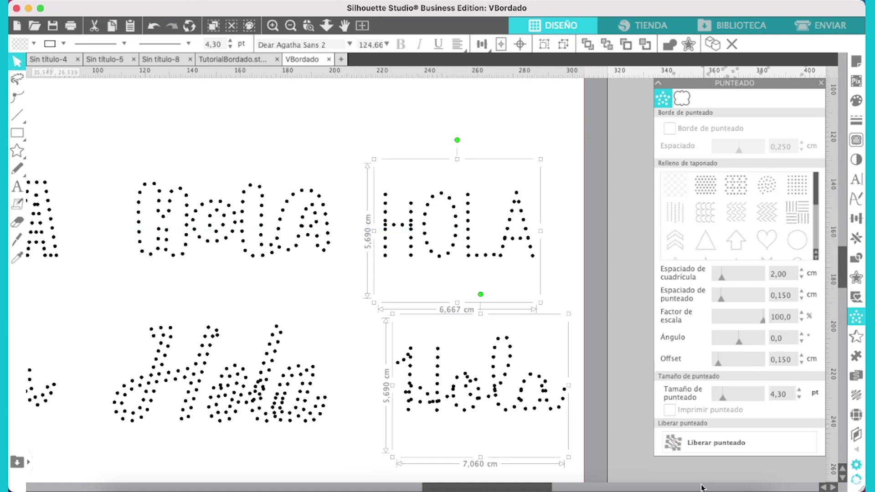
{"action": "left_click", "coordinate": [710, 445]}
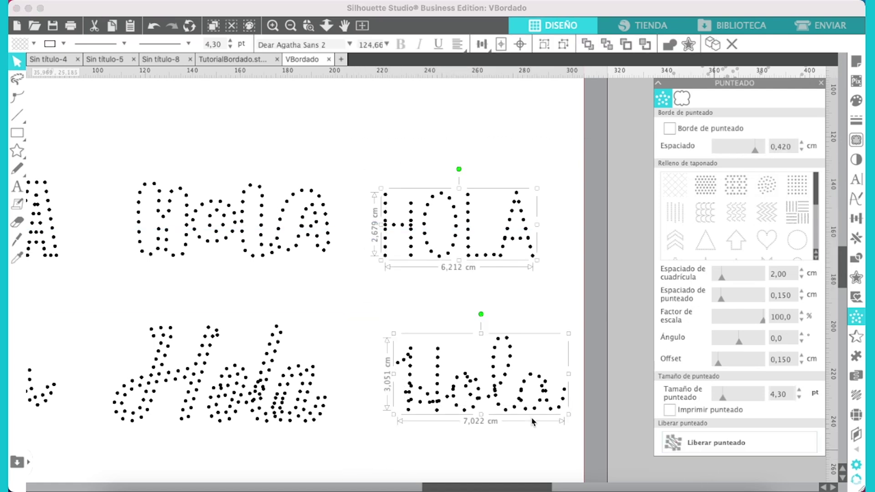
- Ungroup the two single-line Hola texts and release their compound paths so that every dot is a separate object
{"action": "right_click", "coordinate": [527, 384]}
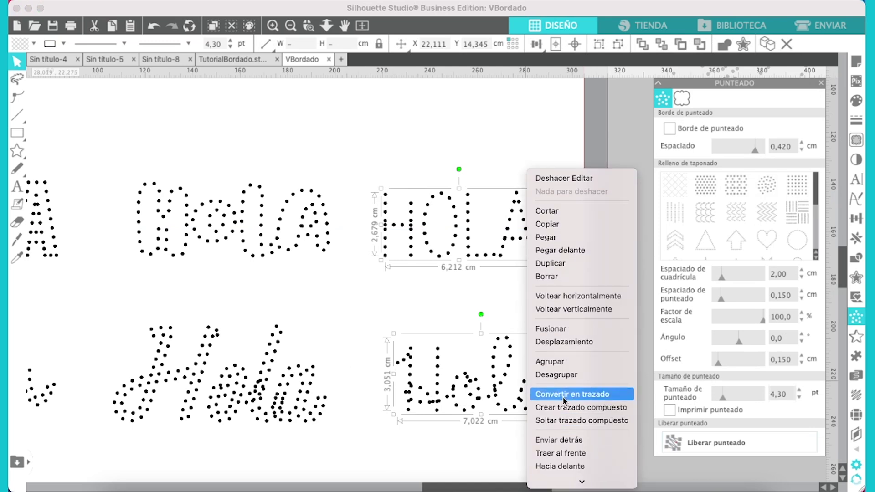
{"action": "left_click", "coordinate": [560, 376]}
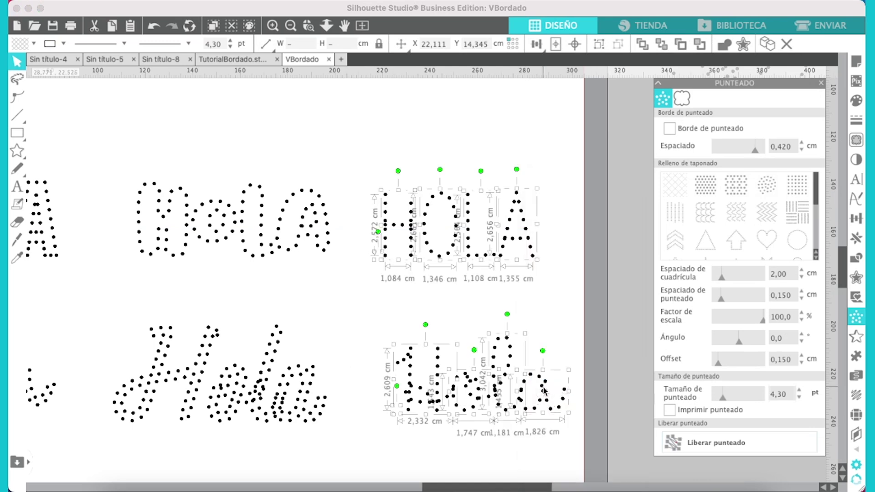
{"action": "right_click", "coordinate": [545, 391]}
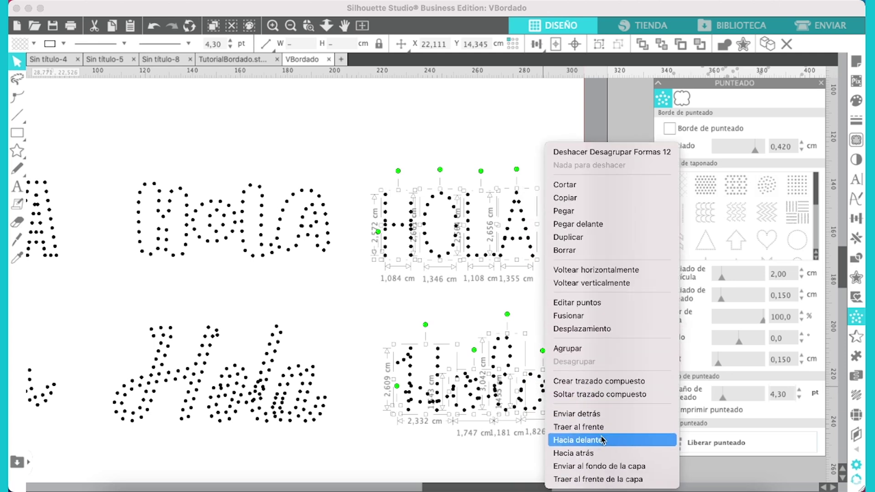
{"action": "left_click", "coordinate": [604, 394]}
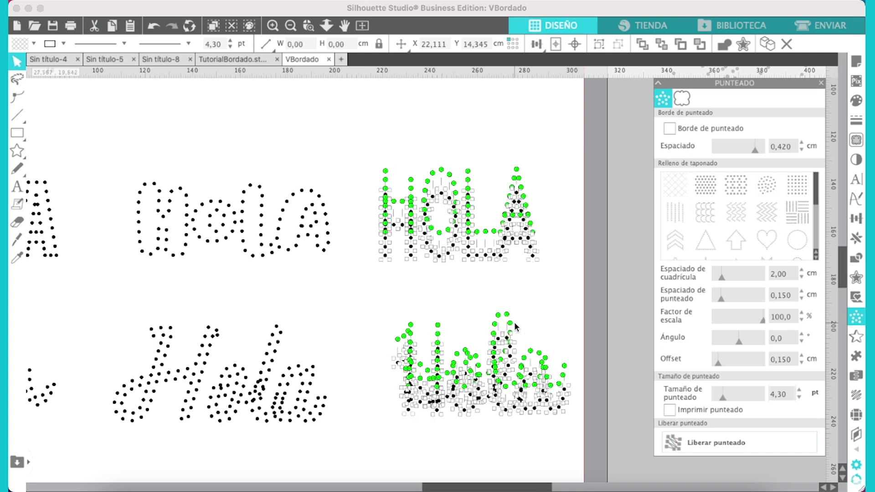
{"action": "left_click", "coordinate": [351, 153]}
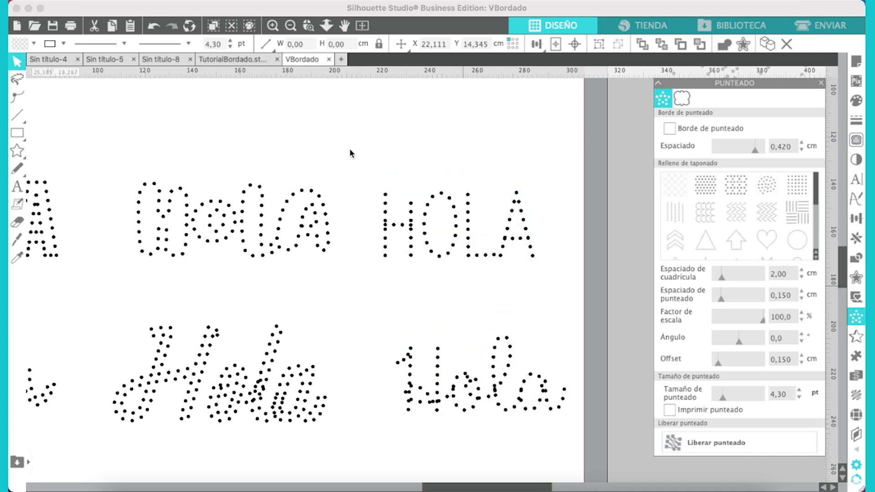
- Adjust individual dots at the crossbars of the A and H in the single-line HOLA text to even out their spacing
{"action": "left_click", "coordinate": [273, 26]}
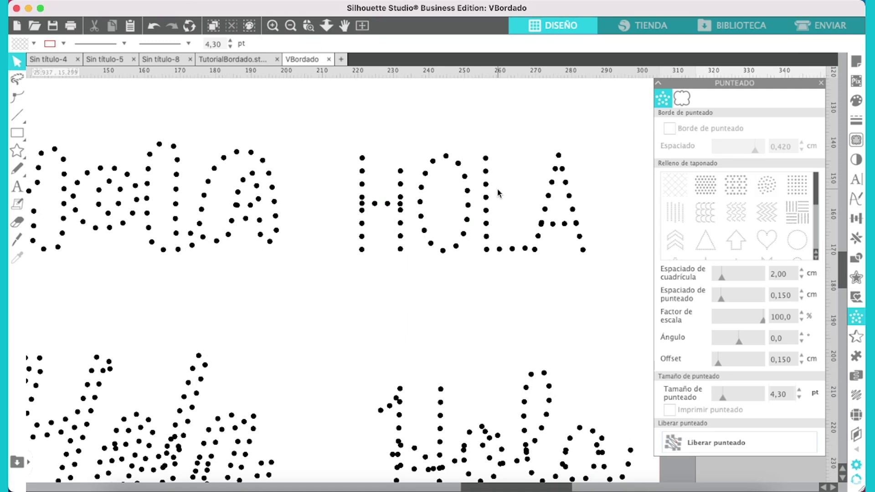
{"action": "left_click", "coordinate": [576, 224]}
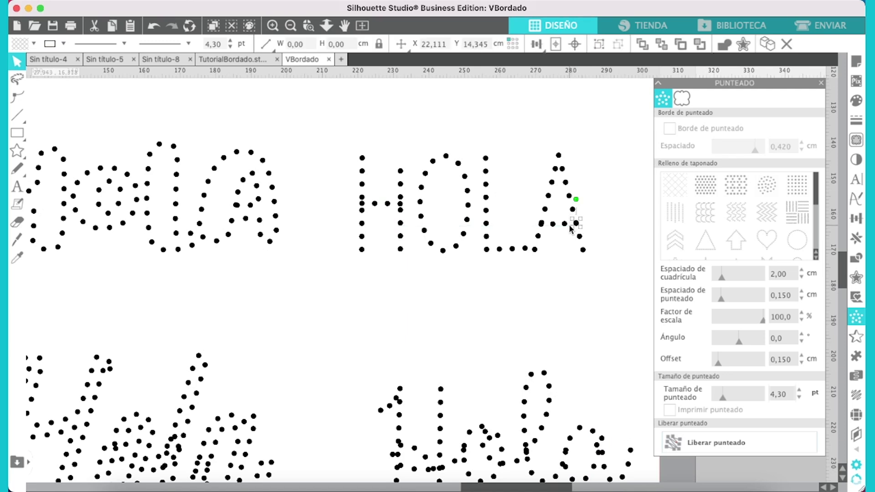
{"action": "left_click_drag", "start_coordinate": [570, 229], "coordinate": [550, 230]}
{"action": "left_click", "coordinate": [515, 219]}
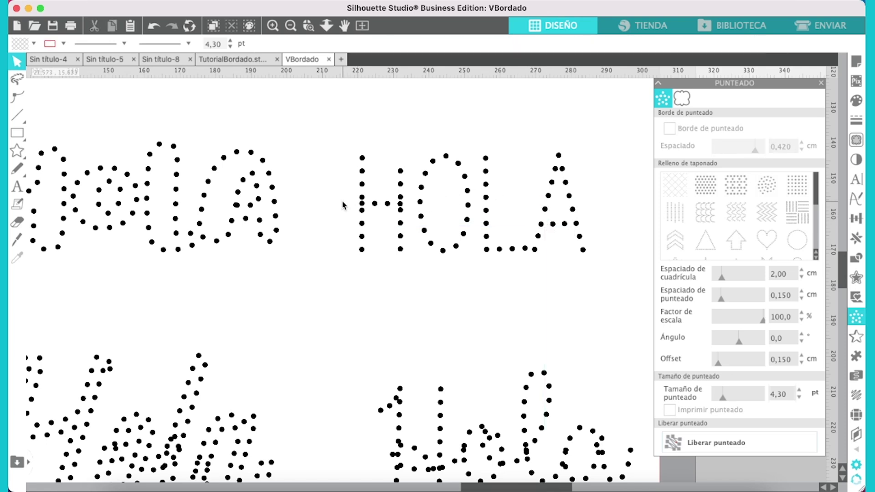
{"action": "mouse_move", "coordinate": [352, 199]}
{"action": "left_mouse_down"}
{"action": "mouse_move", "coordinate": [412, 206]}
{"action": "mouse_move", "coordinate": [355, 209]}
{"action": "left_mouse_up"}
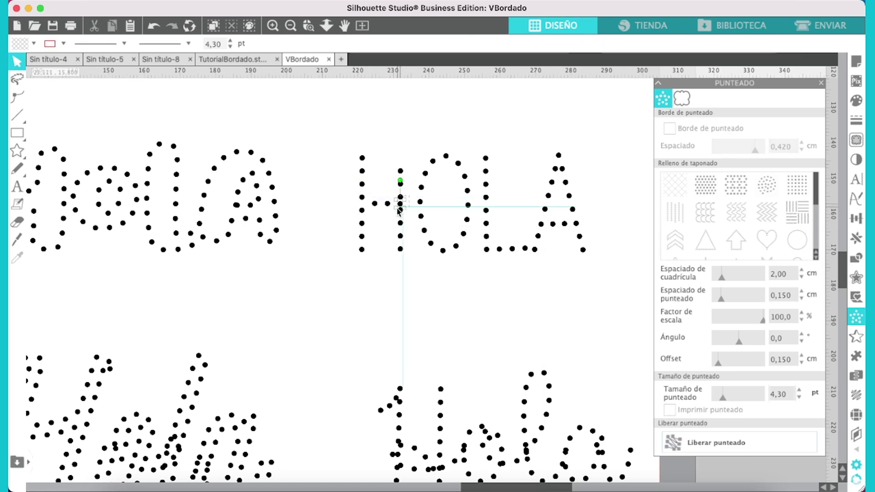
- Delete the crowded and overlapping dots in the single-line script Hola, including the H's entry stroke, and even out the remaining ones
{"action": "scroll", "coordinate": [397, 364], "scroll_direction": "down", "scroll_amount": 2}
{"action": "left_click", "coordinate": [395, 407]}
{"action": "left_click", "coordinate": [526, 397]}
{"action": "left_click", "coordinate": [579, 409]}
{"action": "left_click", "coordinate": [399, 405]}
{"action": "left_click", "coordinate": [431, 420]}
{"action": "left_click_drag", "start_coordinate": [424, 421], "coordinate": [491, 412]}
{"action": "key", "text": "Delete"}
{"action": "left_click", "coordinate": [490, 412]}
{"action": "key", "text": "Delete"}
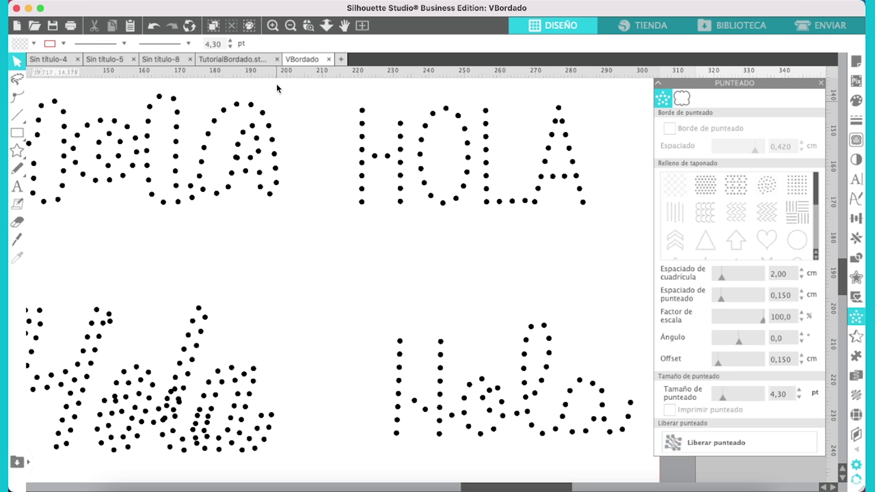
- Copy the dotted pin shape with the heart inside into a new document and place it at the page's upper left corner
{"action": "left_click", "coordinate": [291, 26]}
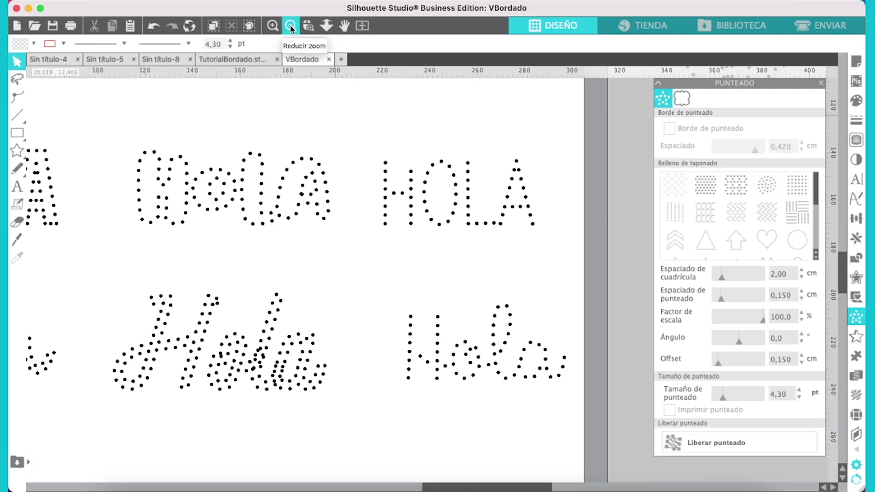
{"action": "scroll", "coordinate": [234, 141], "scroll_direction": "left", "scroll_amount": 6}
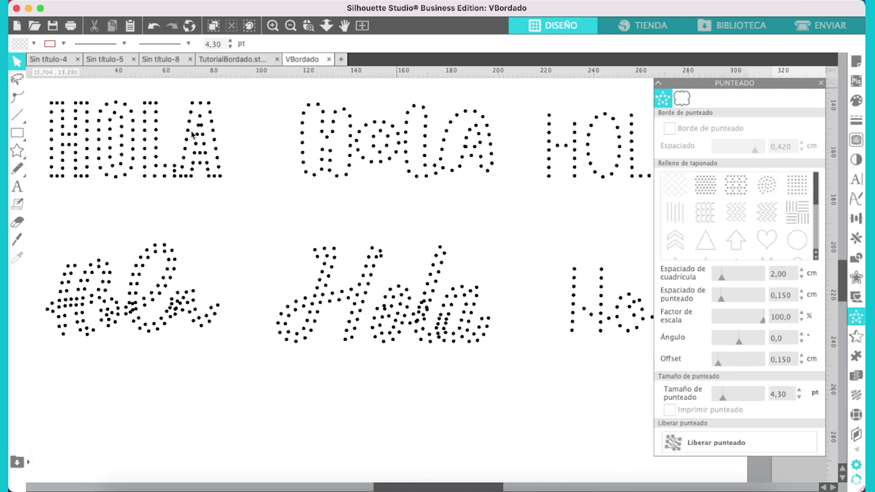
{"action": "scroll", "coordinate": [191, 133], "scroll_direction": "left", "scroll_amount": 1}
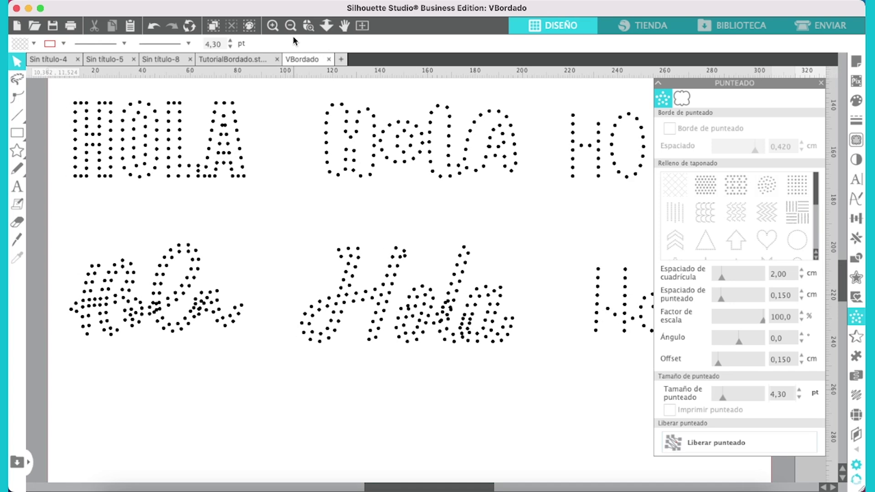
{"action": "left_click", "coordinate": [358, 32]}
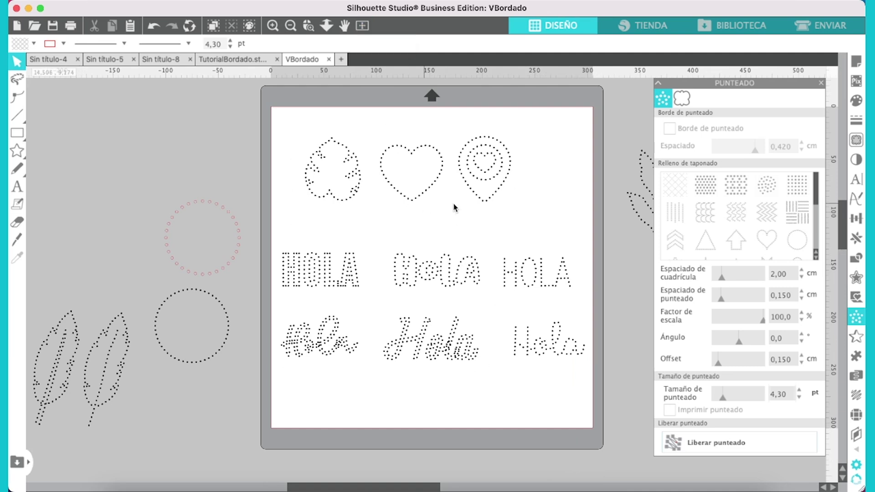
{"action": "scroll", "coordinate": [520, 225], "scroll_direction": "right", "scroll_amount": 2}
{"action": "scroll", "coordinate": [520, 225], "scroll_direction": "right", "scroll_amount": 1}
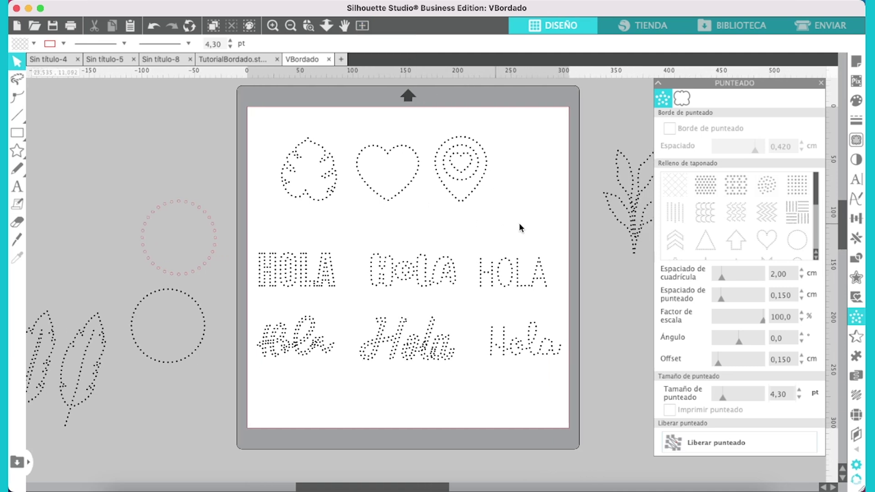
{"action": "left_click_drag", "start_coordinate": [528, 108], "coordinate": [419, 228]}
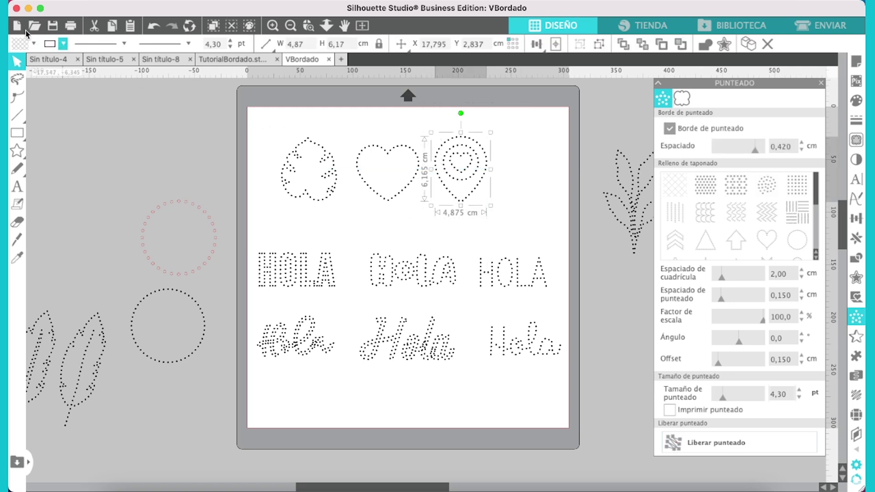
{"action": "key", "text": "super+n"}
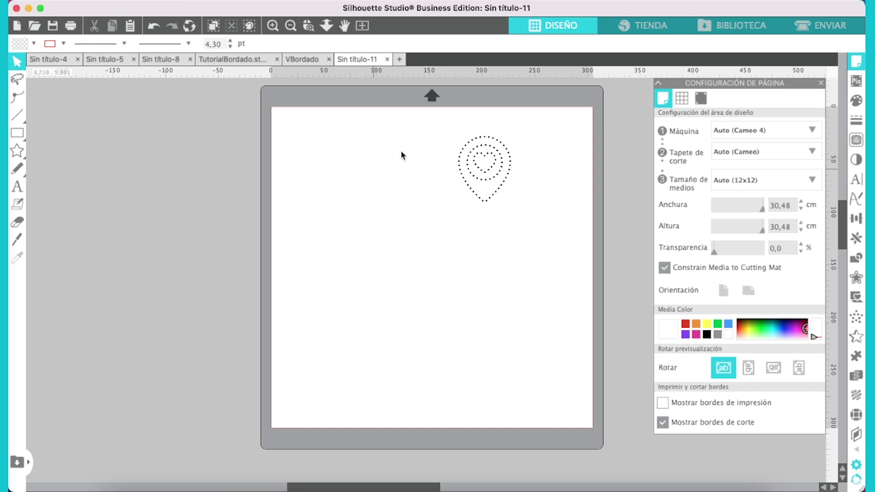
{"action": "left_click", "coordinate": [486, 161]}
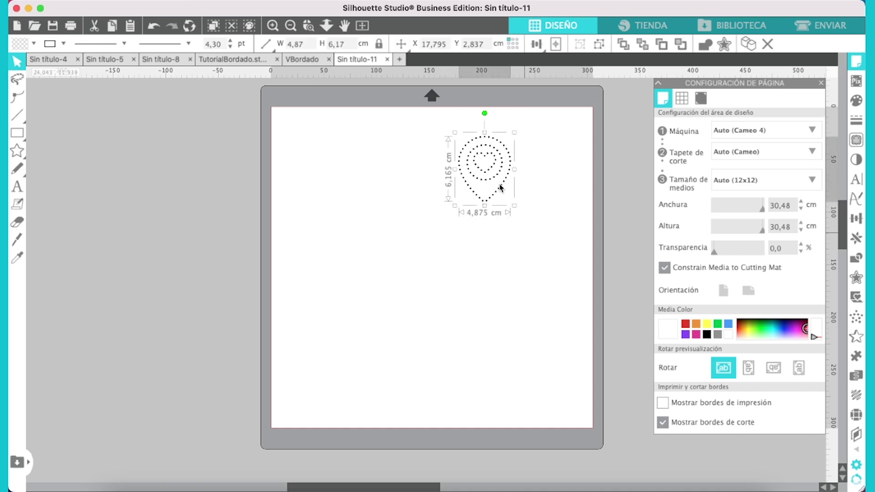
{"action": "left_click_drag", "start_coordinate": [478, 179], "coordinate": [321, 158]}
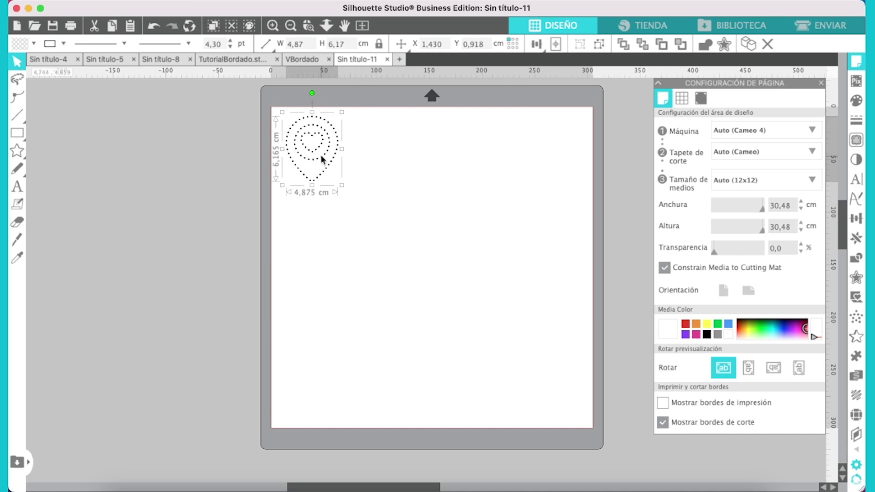